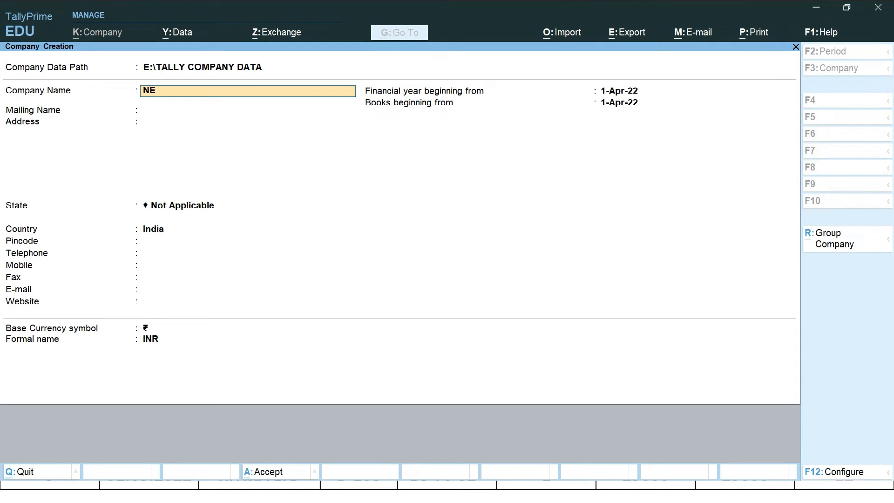
Name the new company NEW REFERENCE, keep the same mailing name and set its state to Delhi.
type("FRE")
key("BackSpace")
key("BackSpace")
key("BackSpace")
type("REFERENCE")
key("Return")
key("Return")
key("Return")
type("DEL")
key("Return")
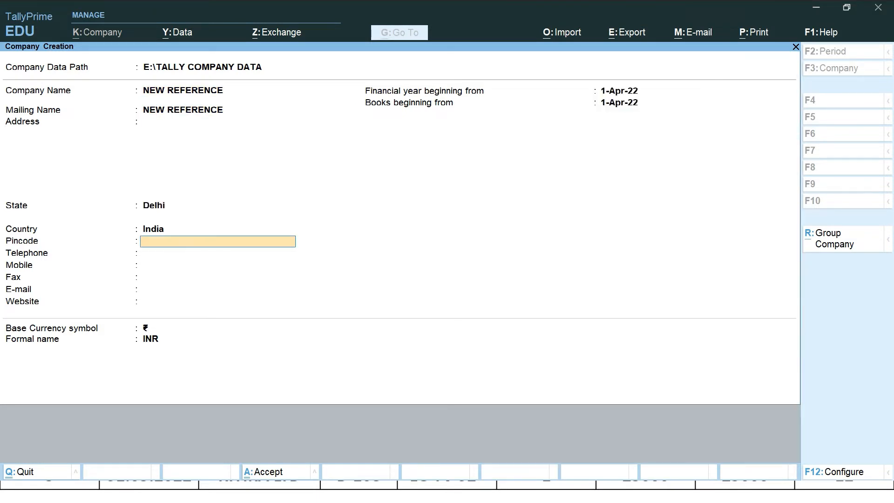
Leave the contact fields blank, keep the default financial year and currency settings, and create the company.
key("Return")
key("Return")
key("Return")
key("Return")
key("Return")
key("Return")
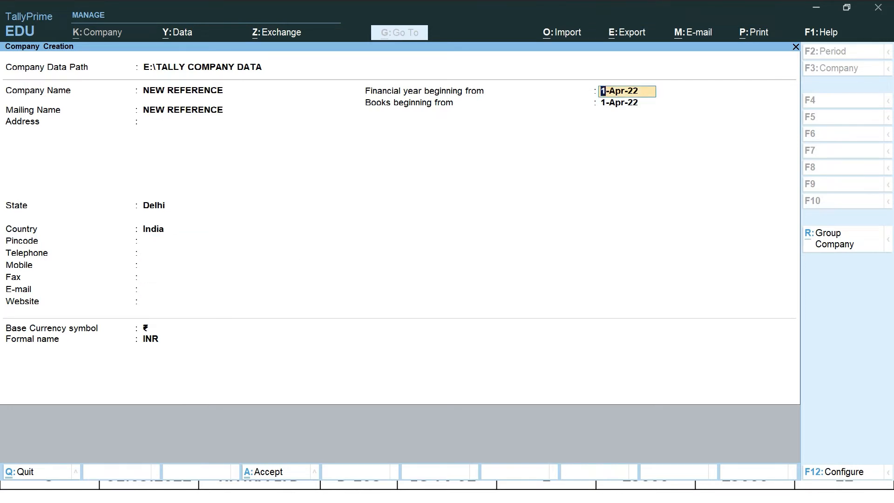
key("Return")
key("Return")
key("Return")
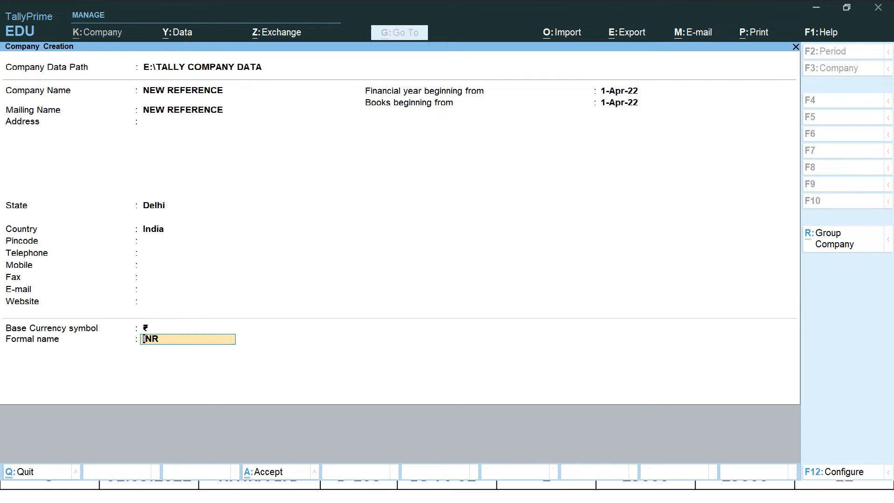
key("Return")
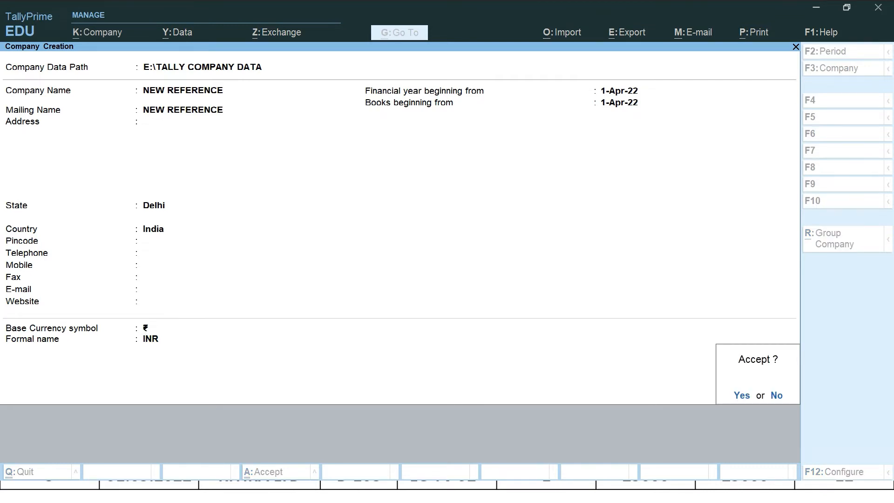
key("Return")
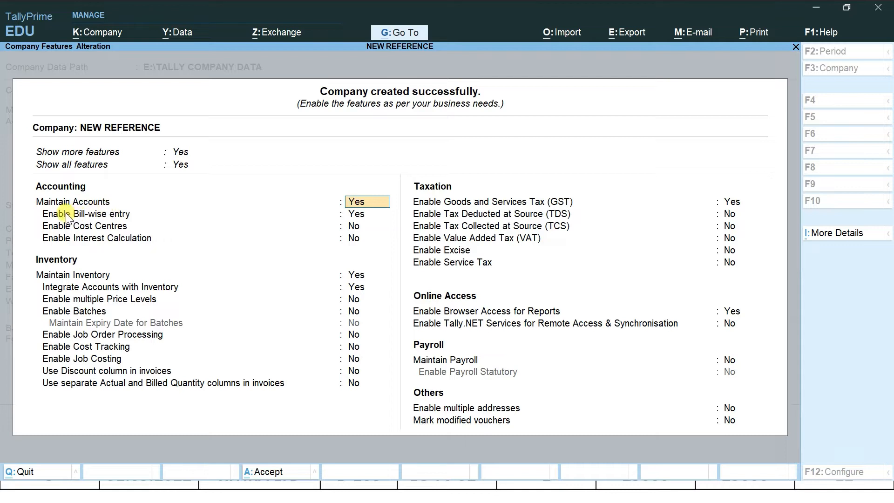
Set Enable Goods and Services Tax (GST) to No in the company features and save them.
left_click(362, 221)
key("Down")
key("Down")
key("Down")
key("Down")
key("Down")
key("Down")
key("Down")
key("Down")
key("Down")
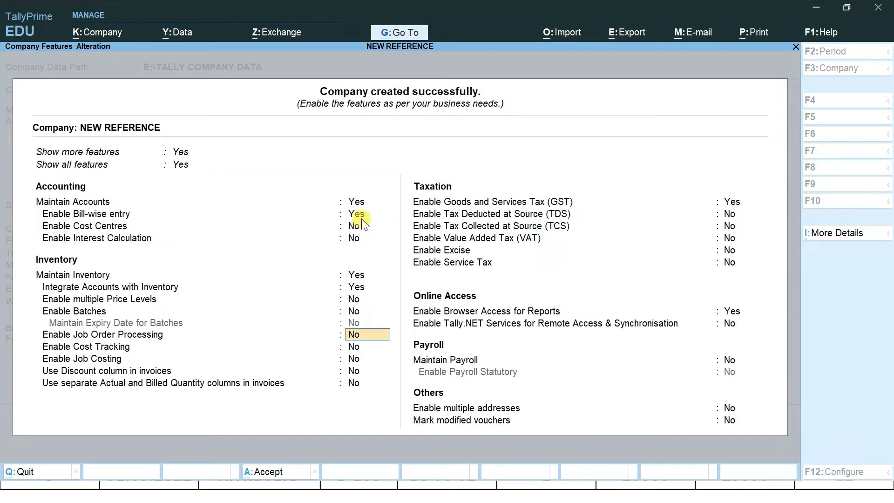
key("Down")
key("Down")
type("N")
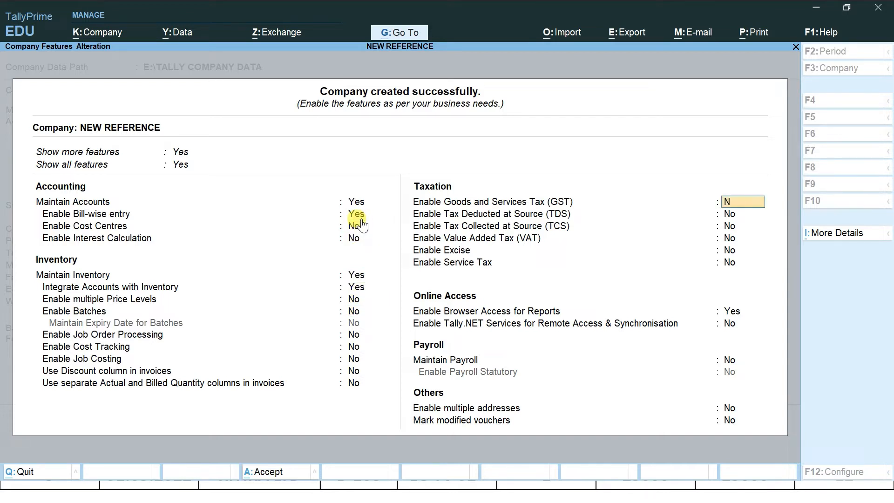
key("Return")
key("ctrl")
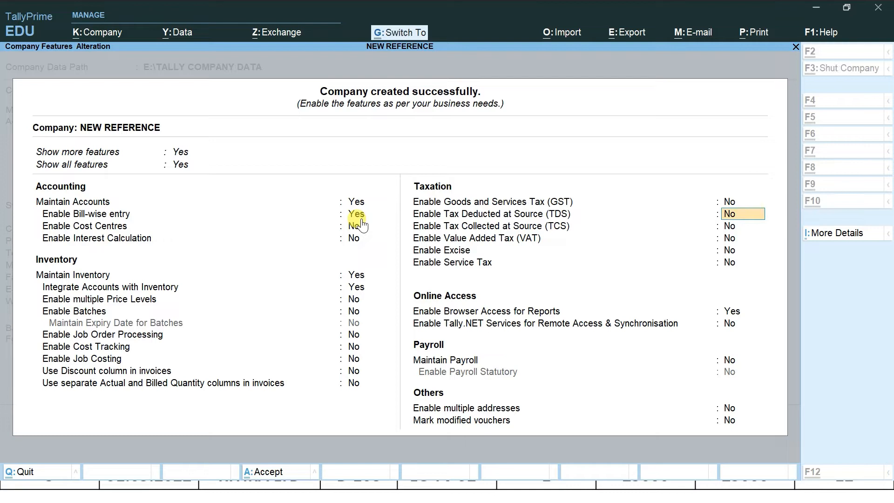
left_click(361, 219)
key("ctrl+a")
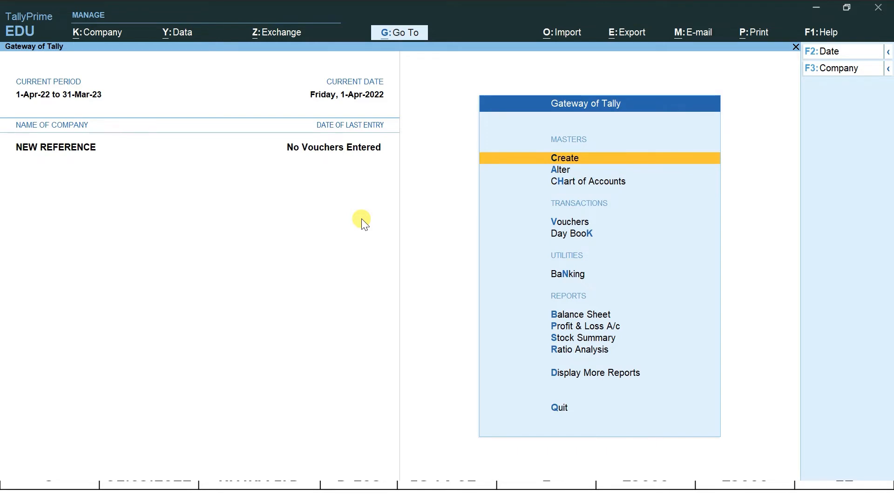
Open voucher entry for the new company.
key("Down")
key("Down")
key("Down")
key("Down")
key("Down")
key("Down")
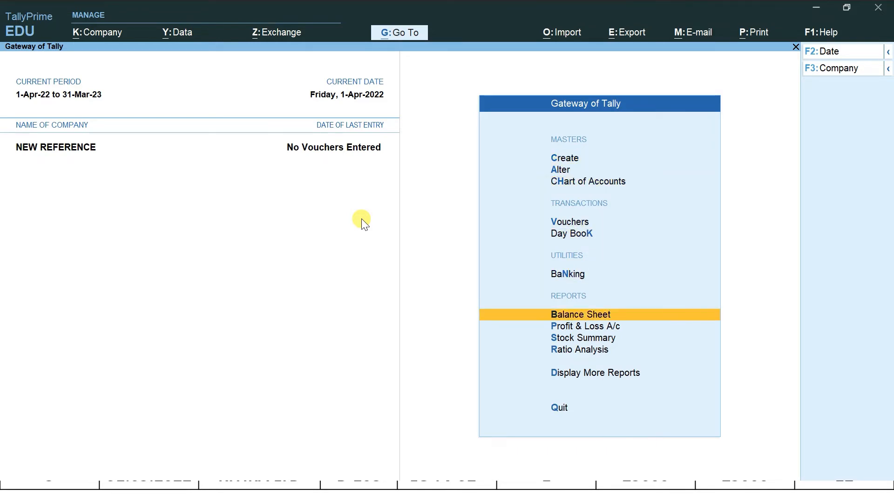
key("Up")
key("Up")
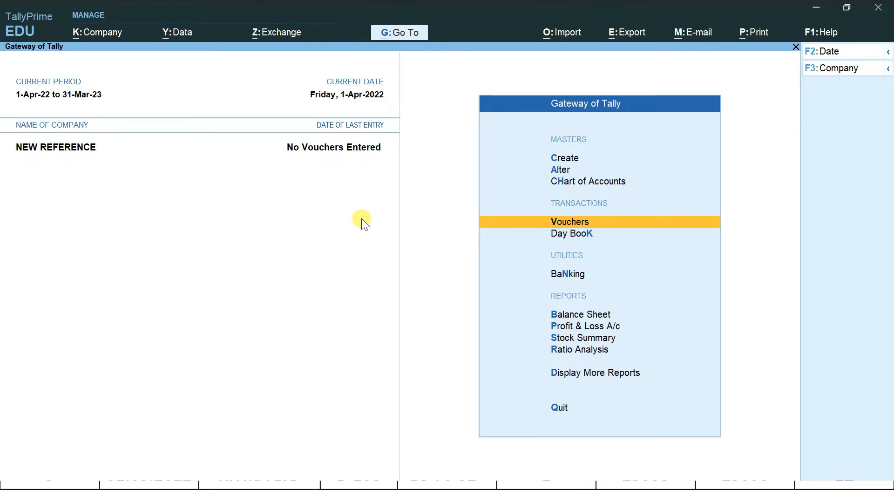
key("Return")
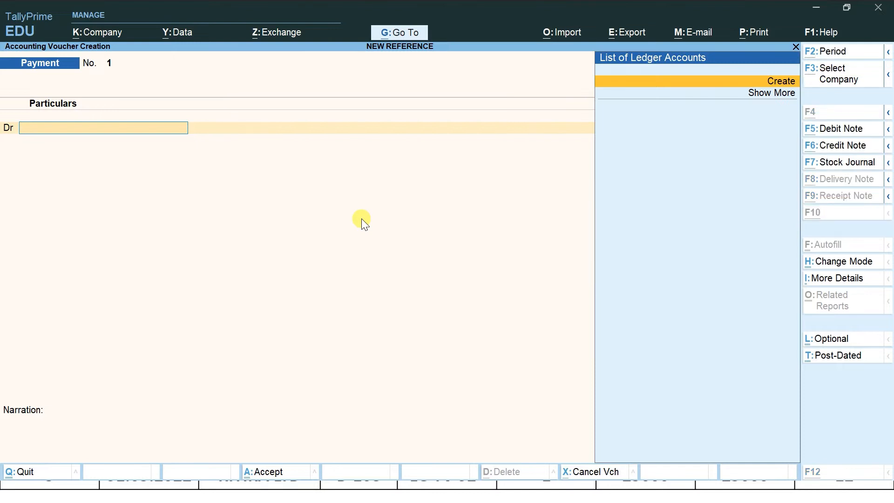
Review the purchase transactions slide, return to TallyPrime and change the voucher type to Purchase.
key("alt+Tab")
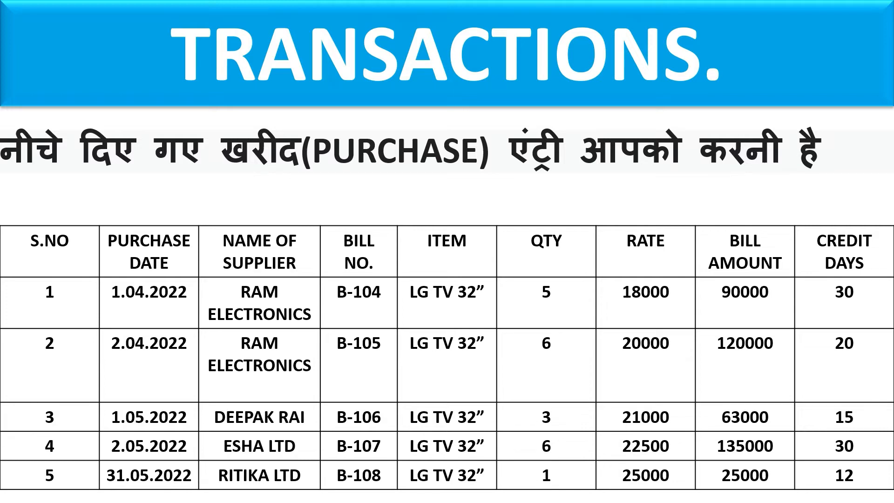
key("alt+Tab")
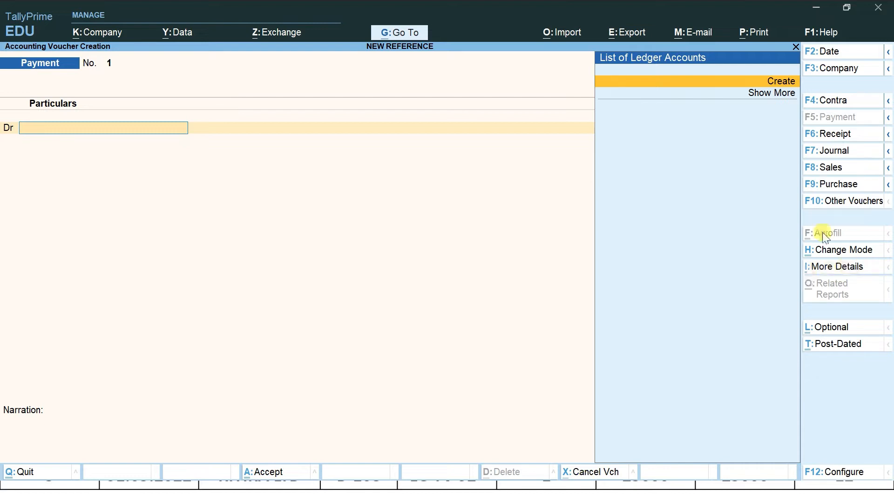
left_click(826, 186)
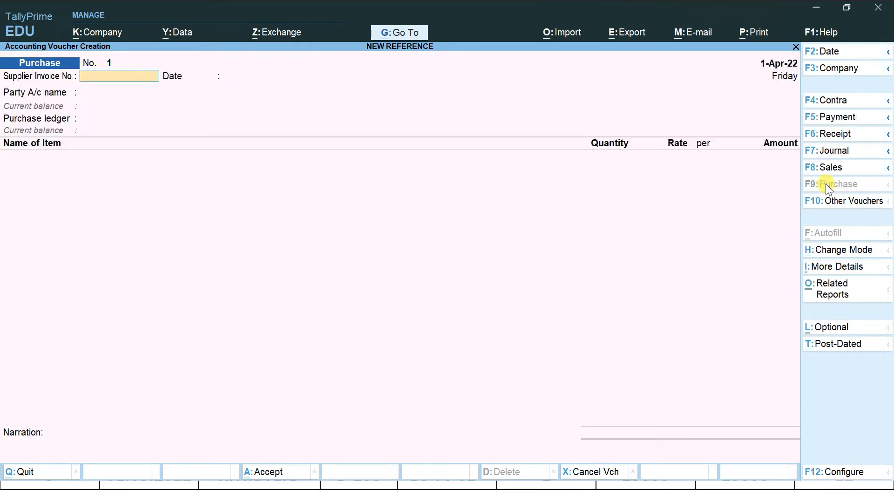
Recheck the purchase transactions slide, then return to TallyPrime and leave the voucher's supplier invoice number and date blank.
key("alt+Tab")
key("alt+Tab")
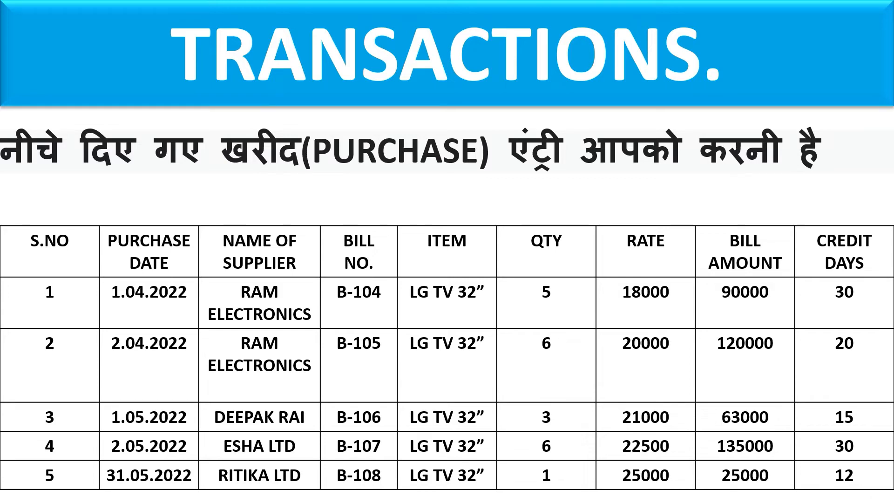
key("alt+Tab")
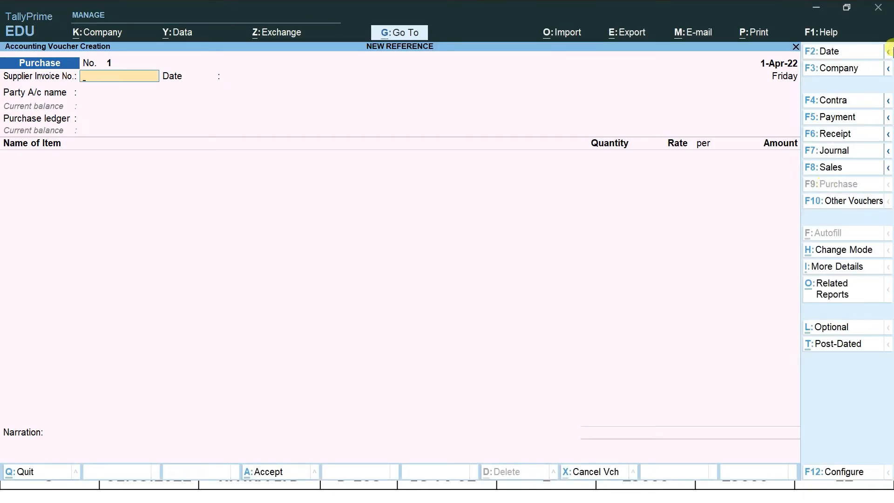
key("Return")
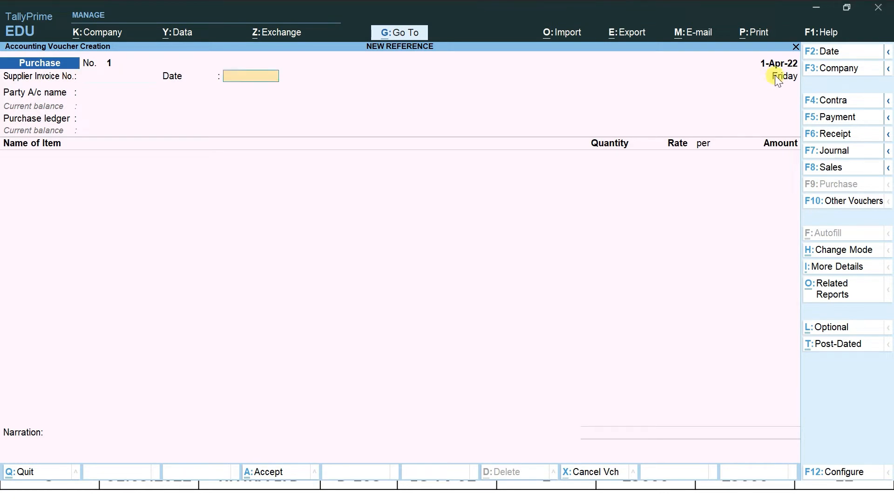
key("Return")
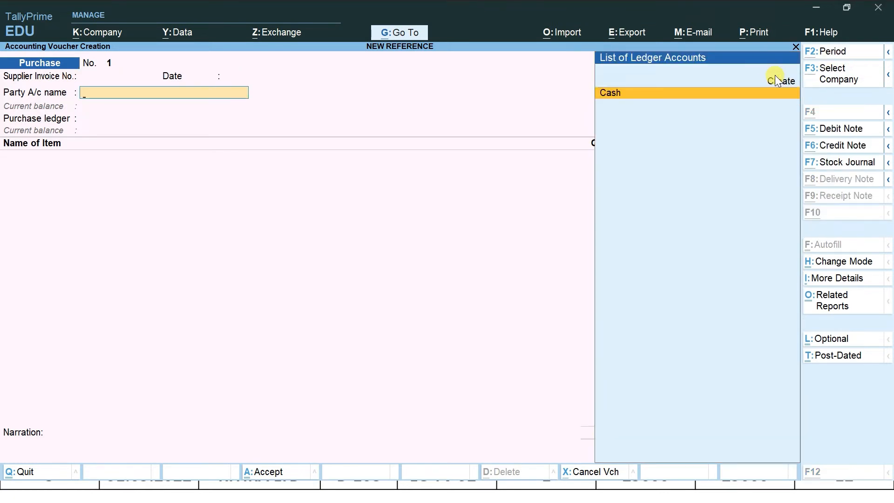
Start a party ledger named RAM ELECTRONICS without an alias and place it under Sundry Creditors.
key("alt+c")
type("RAM")
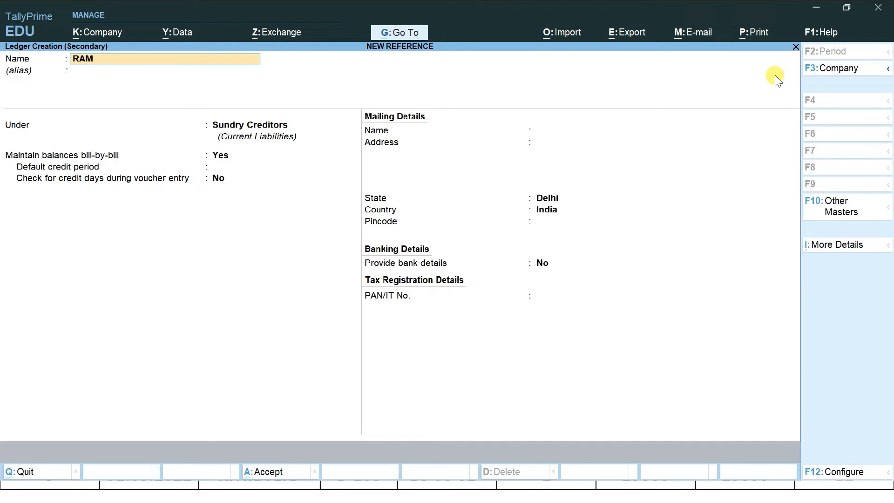
type(" ELECTRONICS")
key("Return")
key("Return")
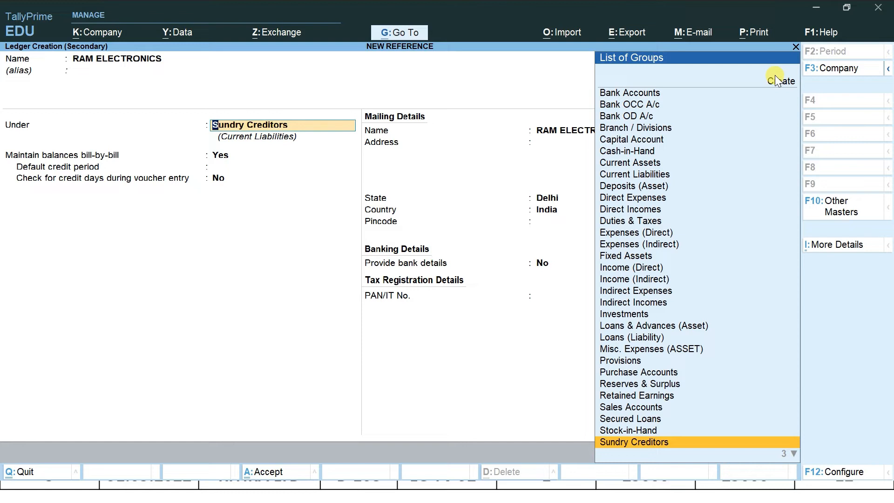
type("SUN")
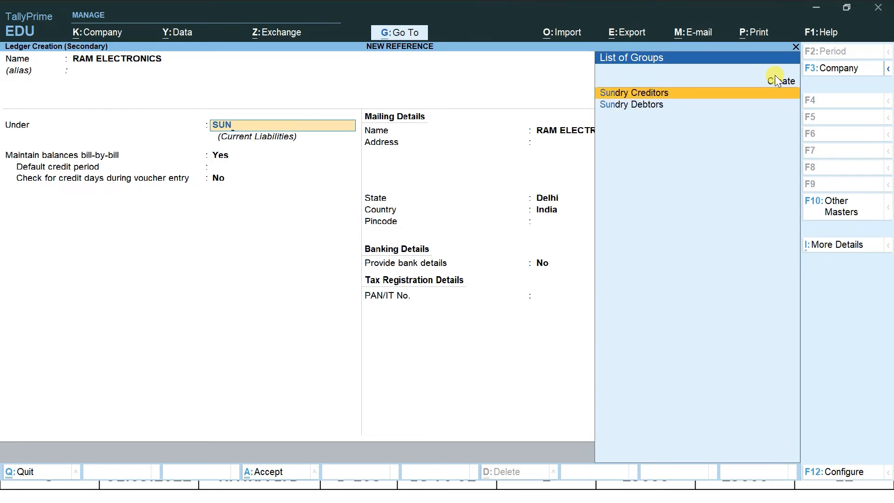
key("Return")
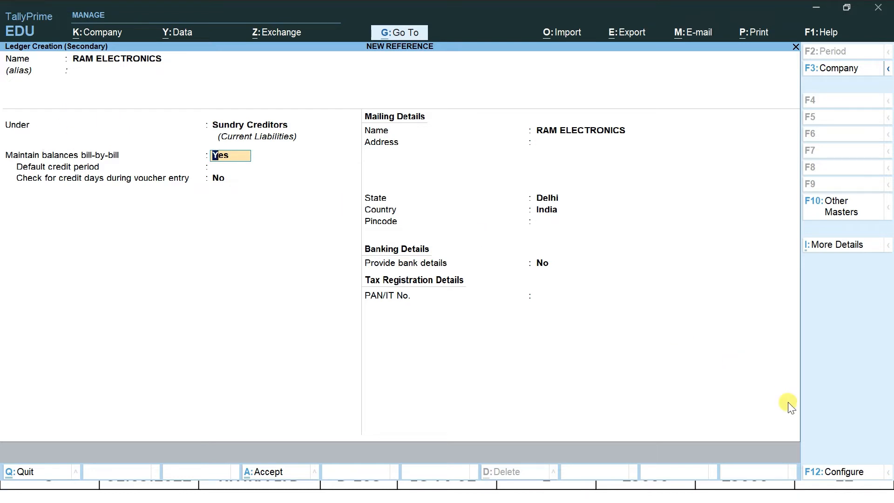
Set Maintain balances Bill-by-Bill to No in the ledger configuration and apply it.
left_click(832, 474)
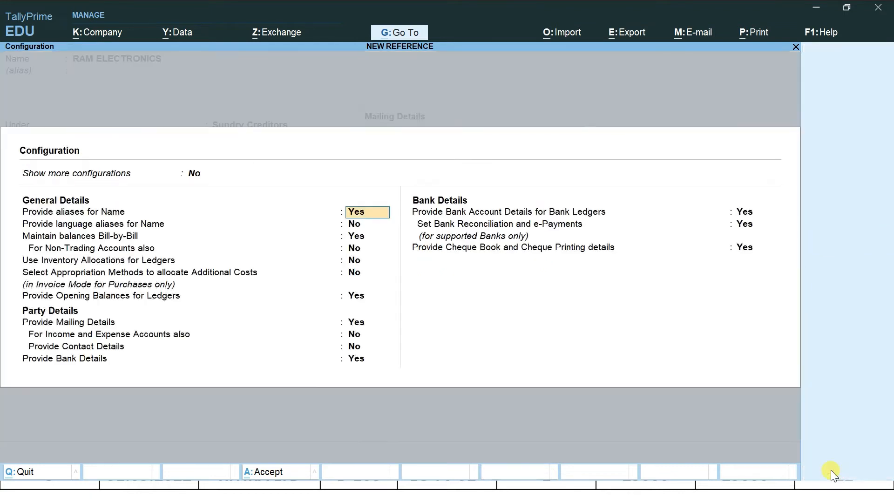
key("Return")
key("Return")
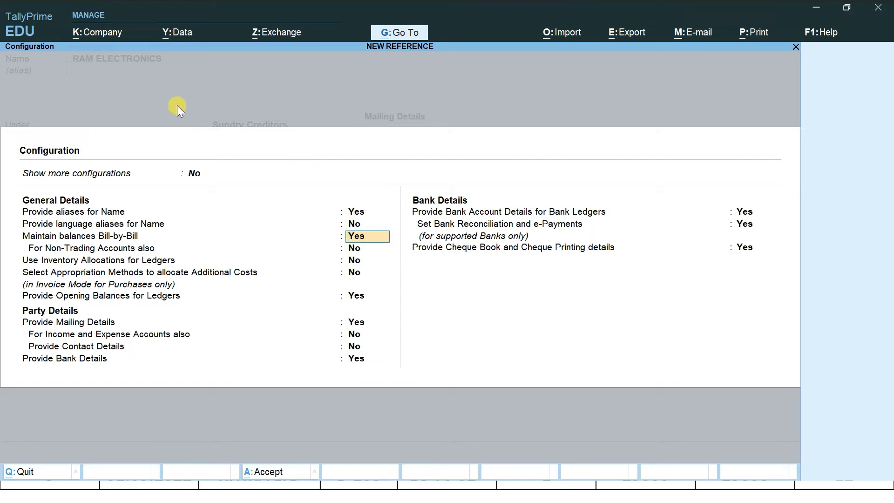
type("NO")
key("ctrl+a")
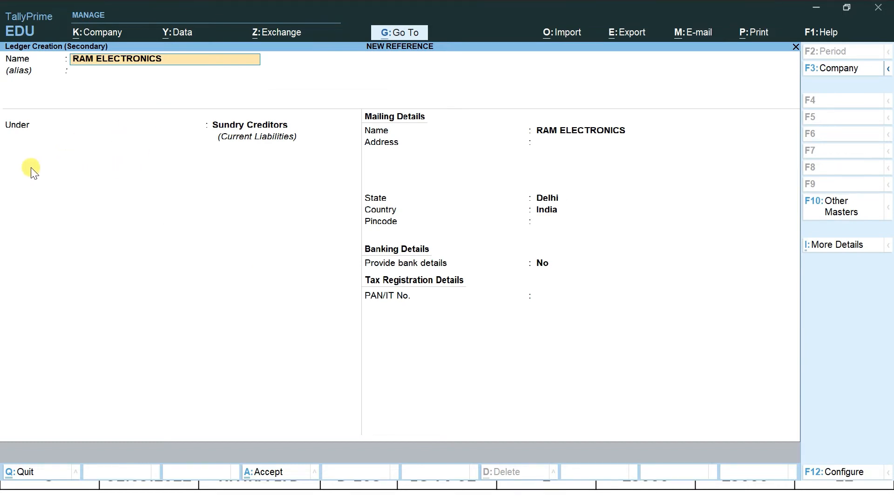
Examine the Bill-wise Details among the additional details of the RAM ELECTRONICS ledger and return to the ledger form.
key("Return")
key("Return")
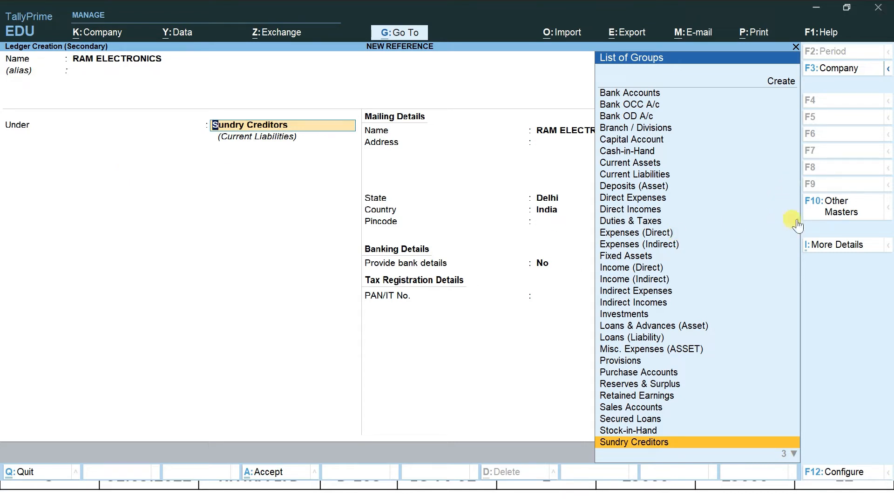
left_click(830, 246)
key("Down")
key("Down")
key("Down")
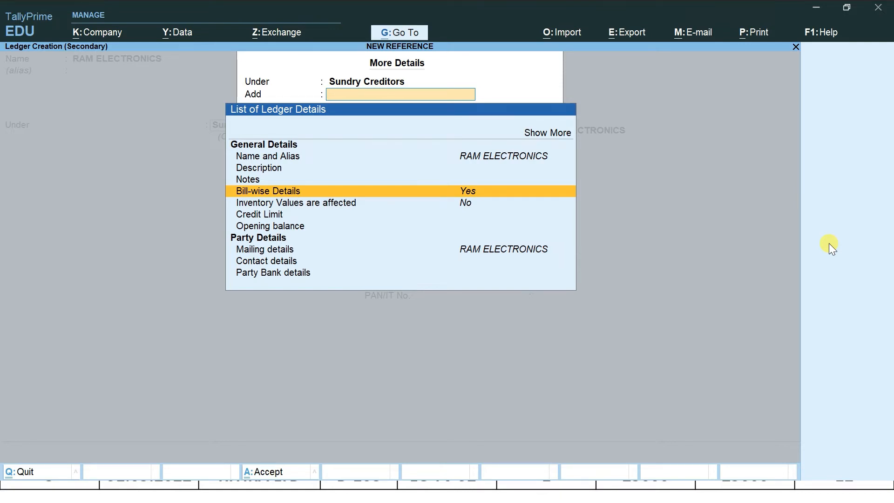
key("Return")
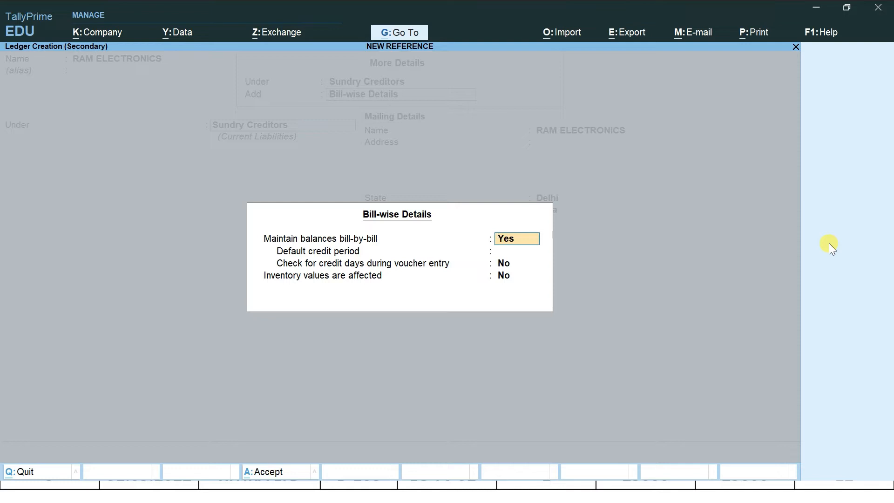
key("BackSpace")
key("Escape")
key("Return")
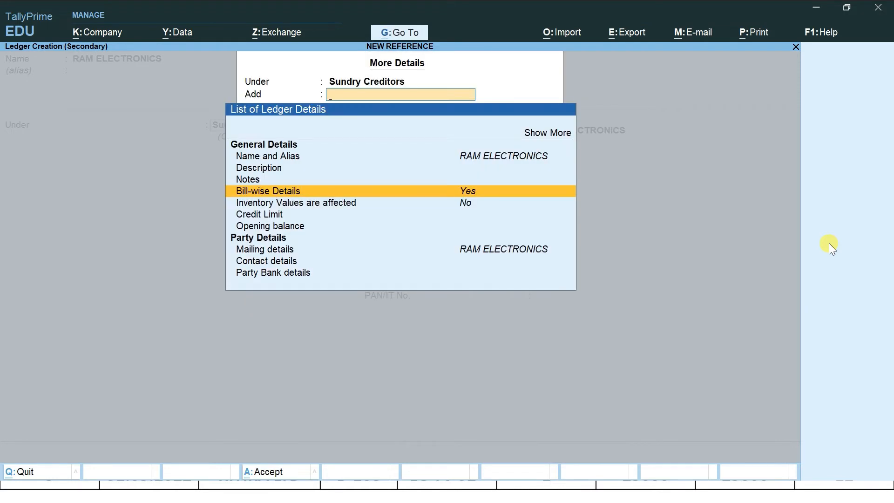
key("Escape")
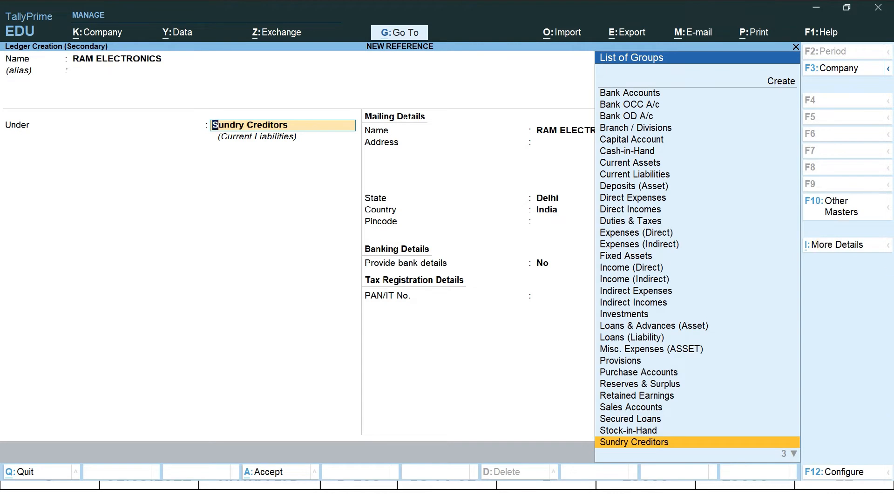
Set Maintain balances Bill-by-Bill to Yes in the ledger configuration and keep it at Yes for RAM ELECTRONICS under Sundry Creditors.
left_click(836, 478)
key("Return")
key("Return")
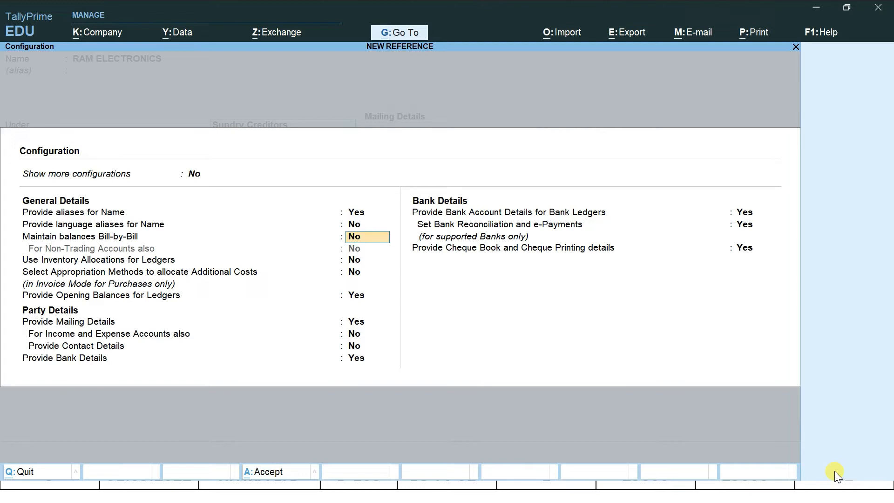
type("Y")
key("Return")
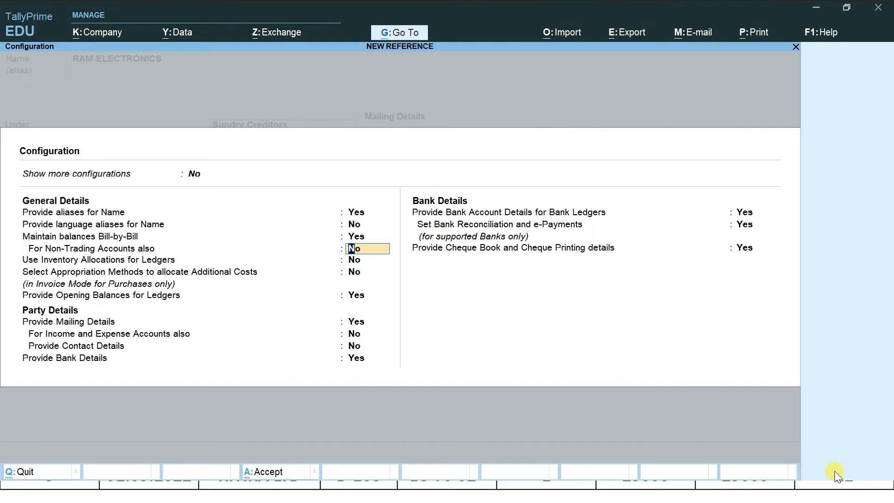
key("ctrl+a")
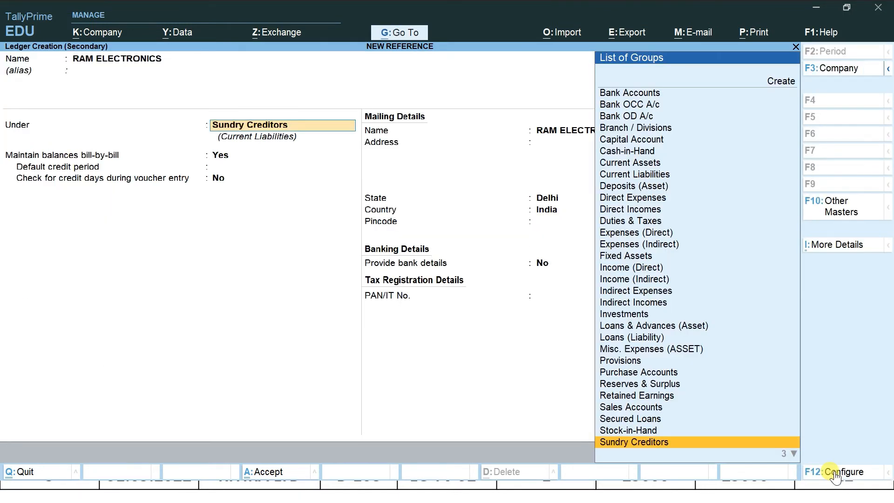
key("Return")
key("Return")
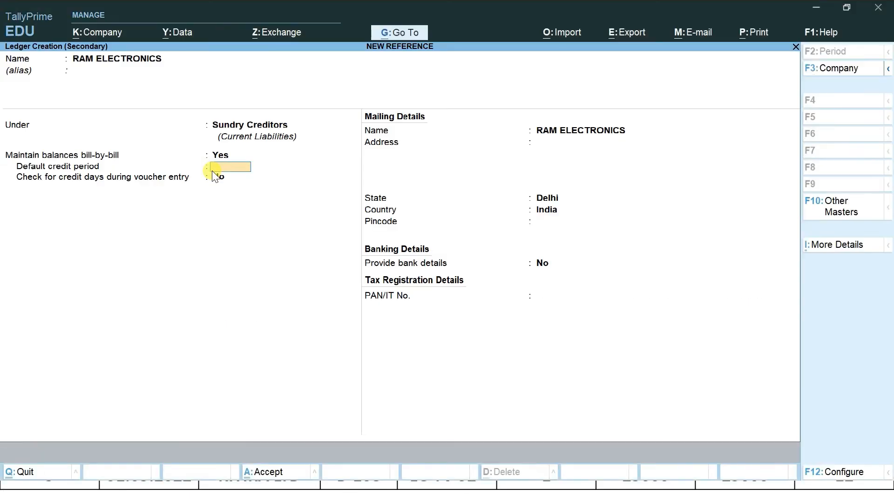
Set the default credit period to 30 days, save the RAM ELECTRONICS ledger, and accept its party details.
type("0")
key("Return")
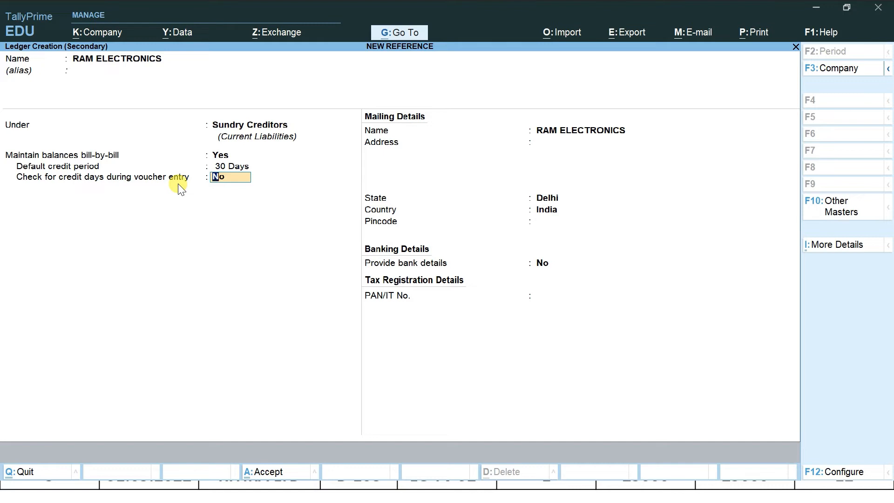
key("Return")
key("Return")
key("Return")
key("Return")
key("Return")
key("Return")
key("Return")
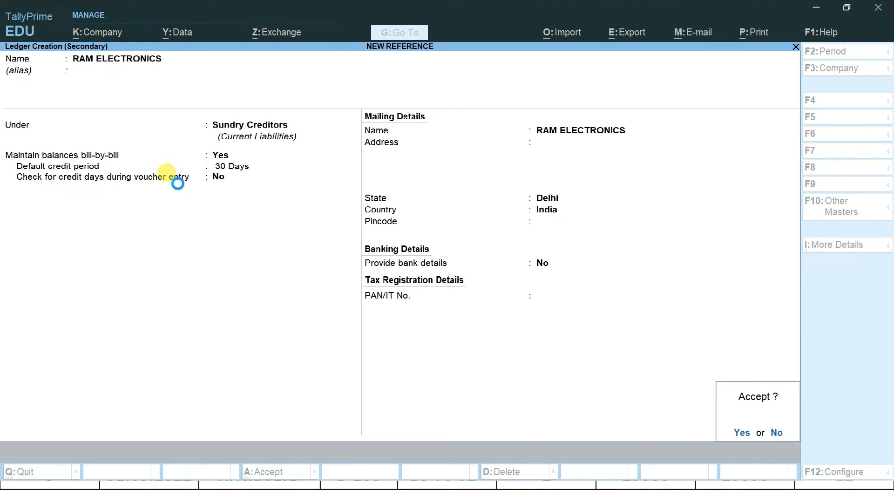
key("Return")
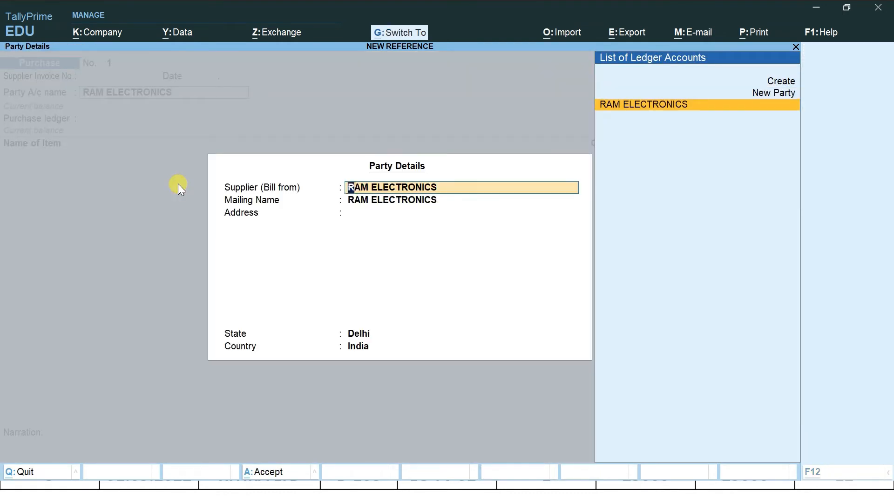
key("ctrl+a")
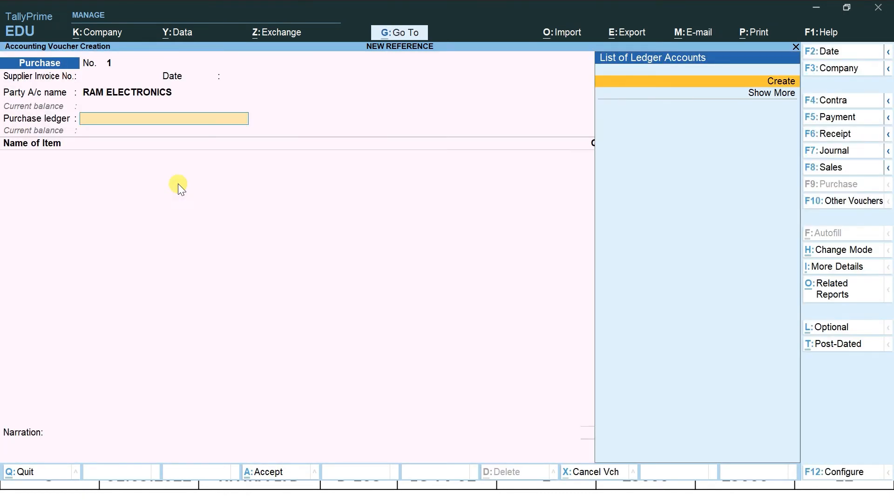
Create a ledger named PURCHASE under Purchase Accounts and use it as the voucher's purchase ledger.
key("alt+c")
type("PURCHASE")
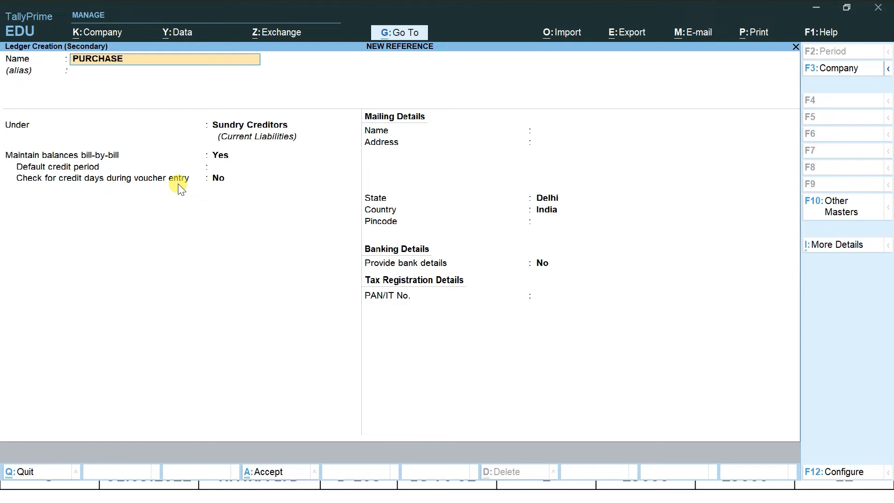
key("Return")
key("Return")
type("PU")
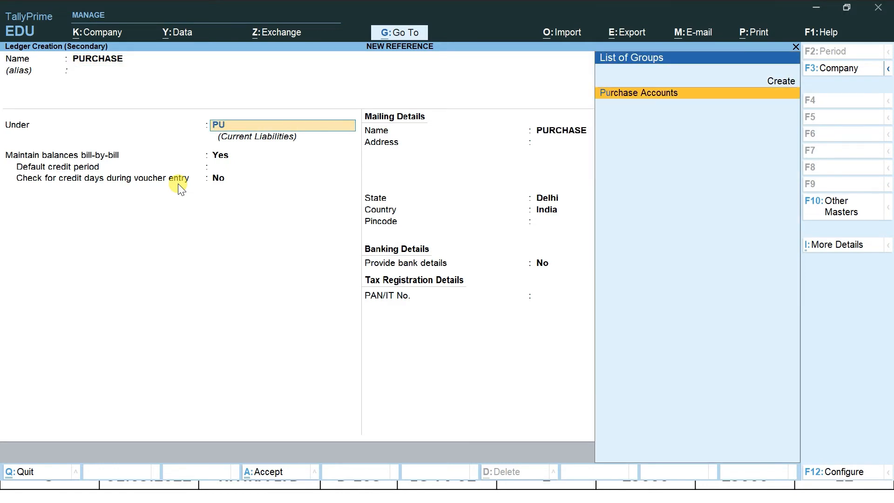
key("Return")
key("Return")
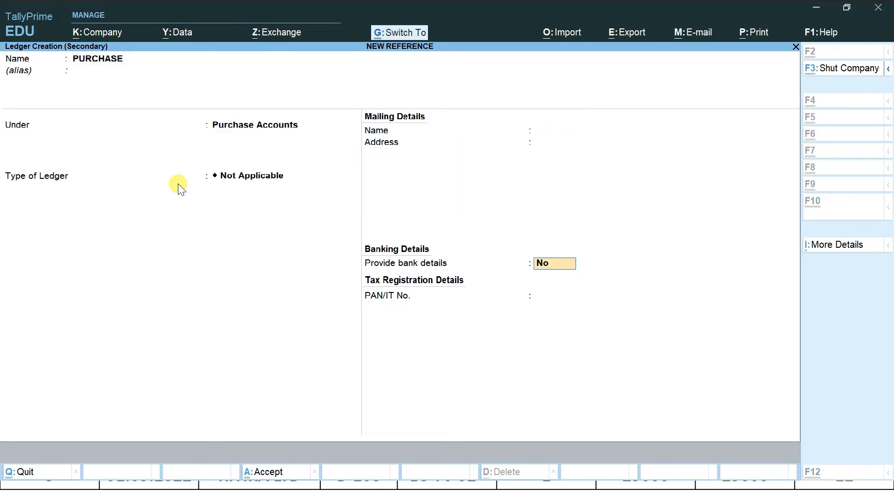
key("ctrl+a")
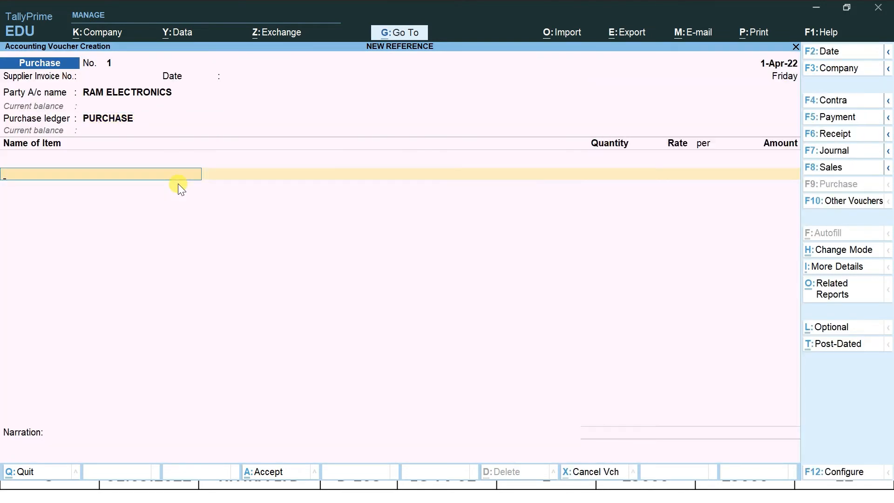
Start a stock item named LG TV 32" under Primary with no category and PCS as its unit.
key("alt")
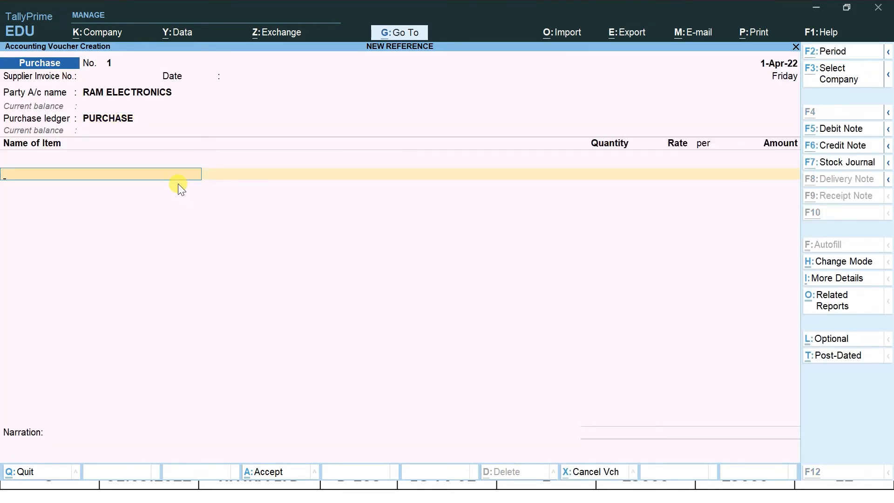
key("alt+c")
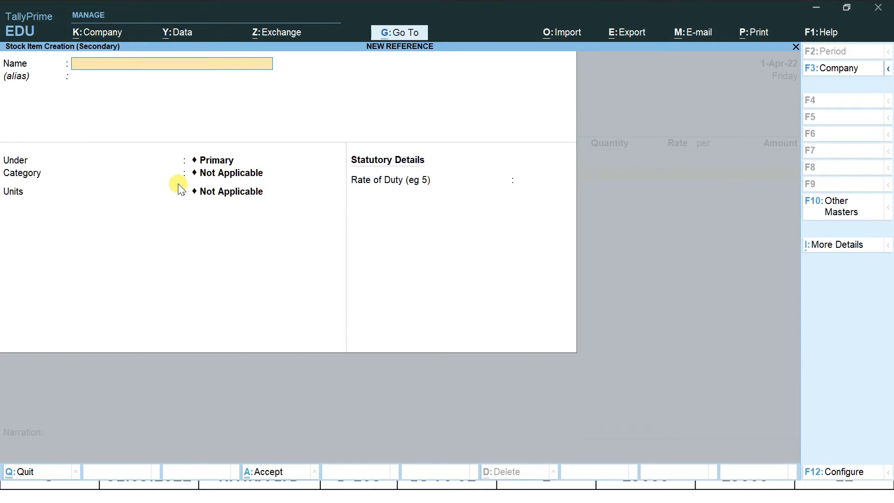
key("alt")
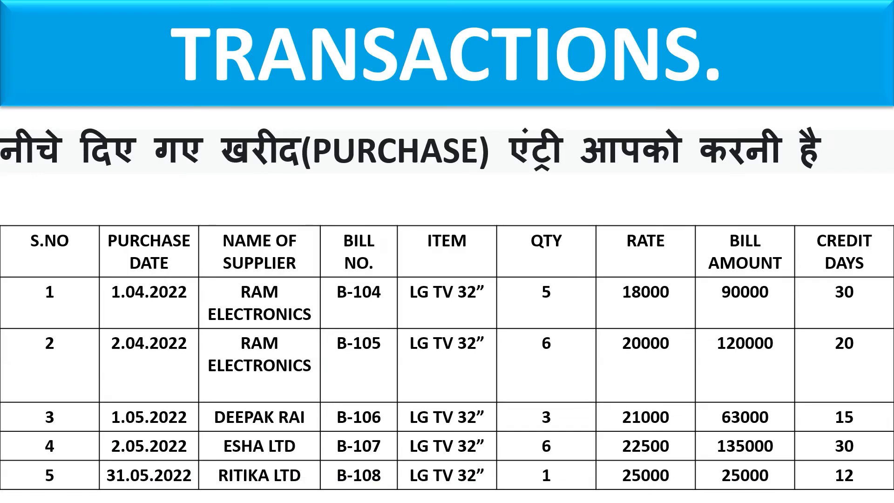
key("alt+Tab")
type("LG TV 32\"")
key("Return")
key("Return")
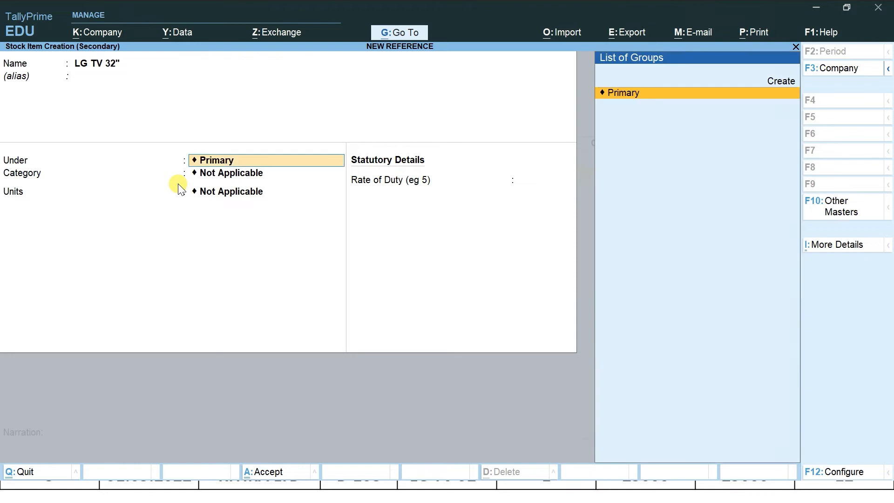
key("Return")
key("Return")
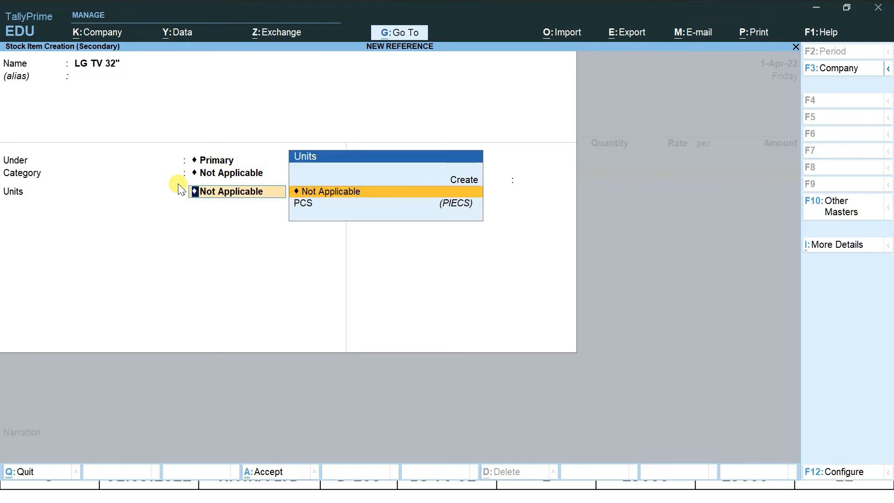
key("Down")
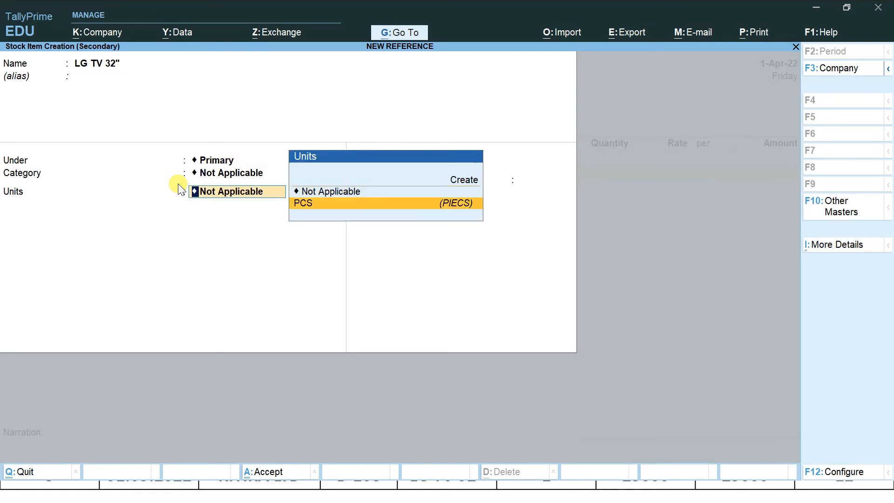
key("Return")
Try to create a simple unit with the symbol PCS and return to the stock item form.
left_click(181, 190)
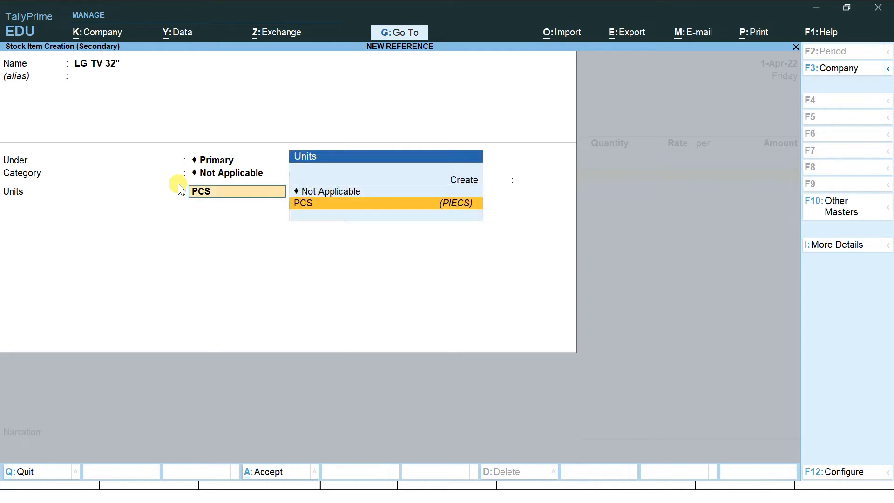
key("alt+c")
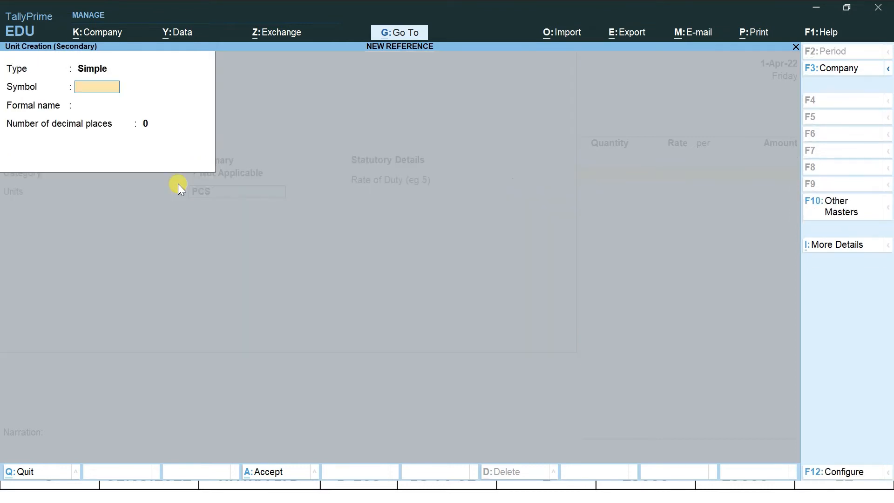
type("PCS")
key("Return")
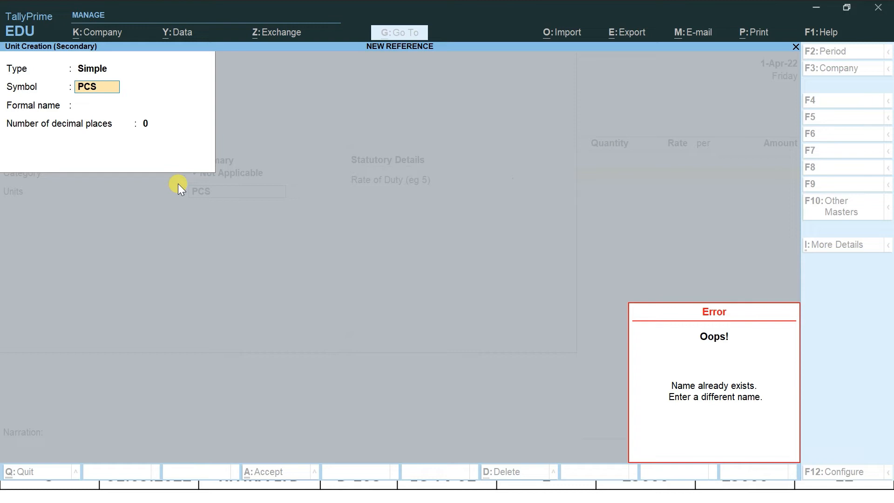
key("Escape")
key("Escape")
key("Escape")
key("Return")
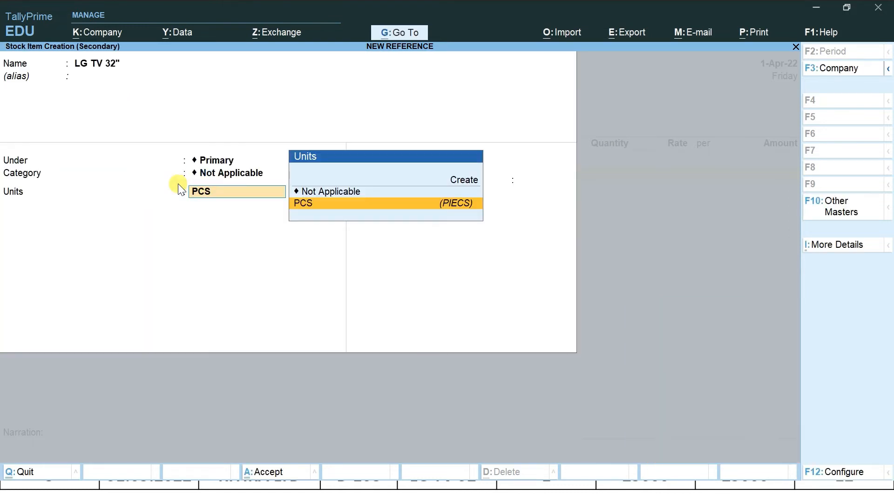
Save the LG TV 32" item, enter 5 PCS at a rate of 18000, and end the voucher's item list.
key("ctrl")
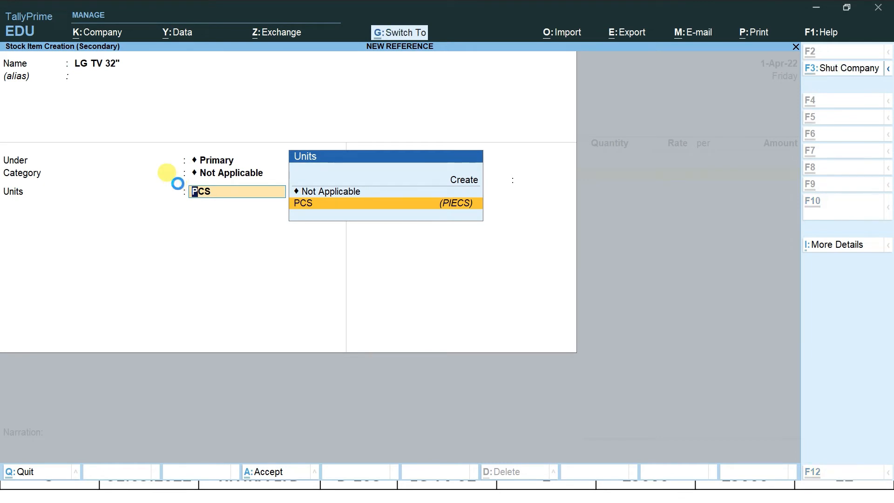
key("ctrl+a")
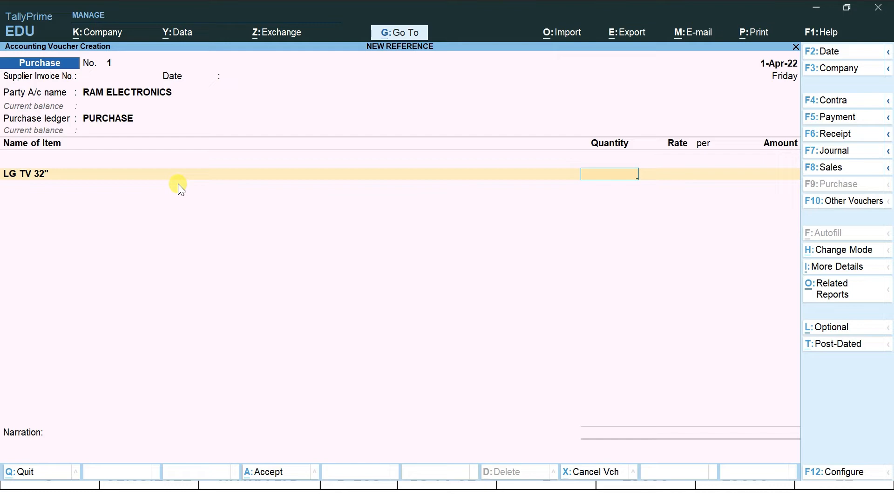
key("alt")
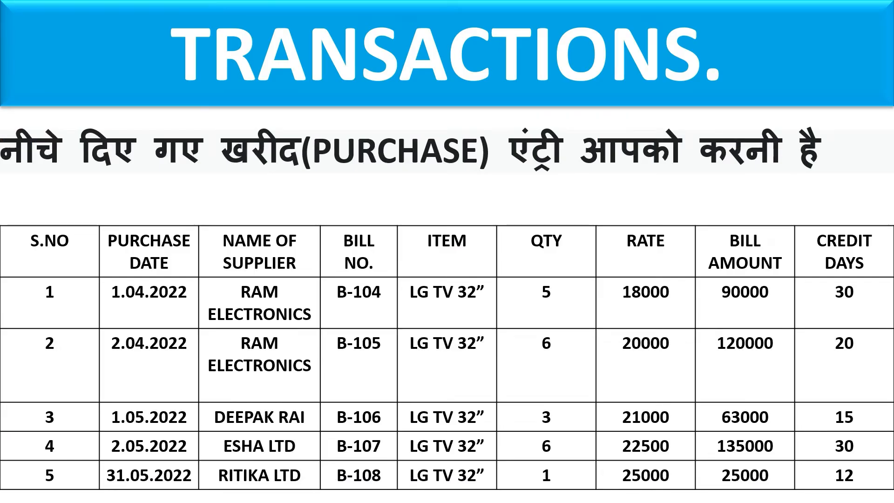
key("alt+Tab")
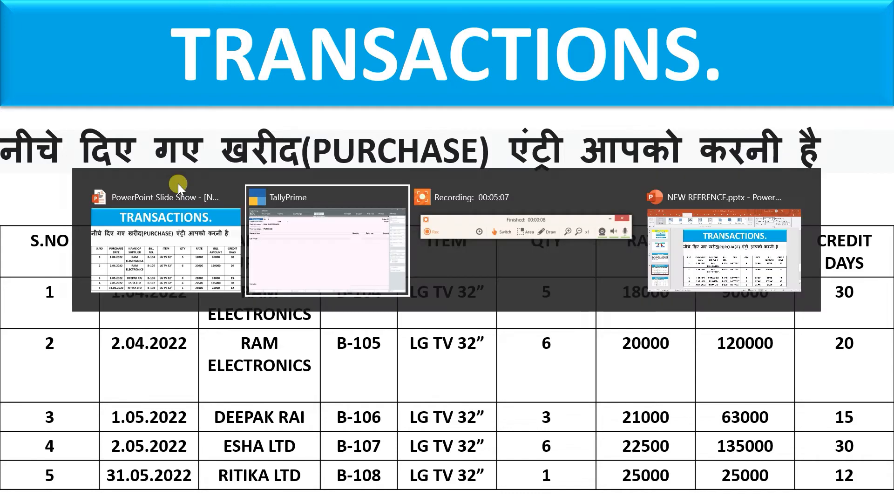
type("5")
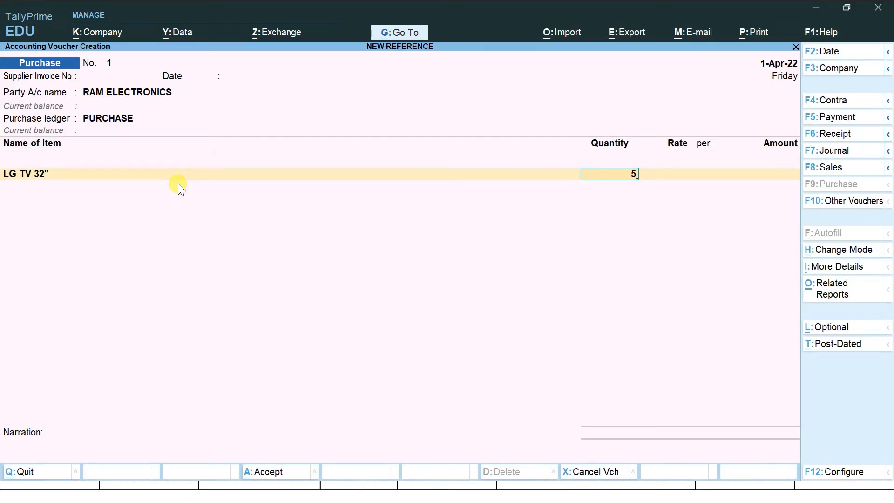
key("Return")
type("18000")
key("Return")
key("Return")
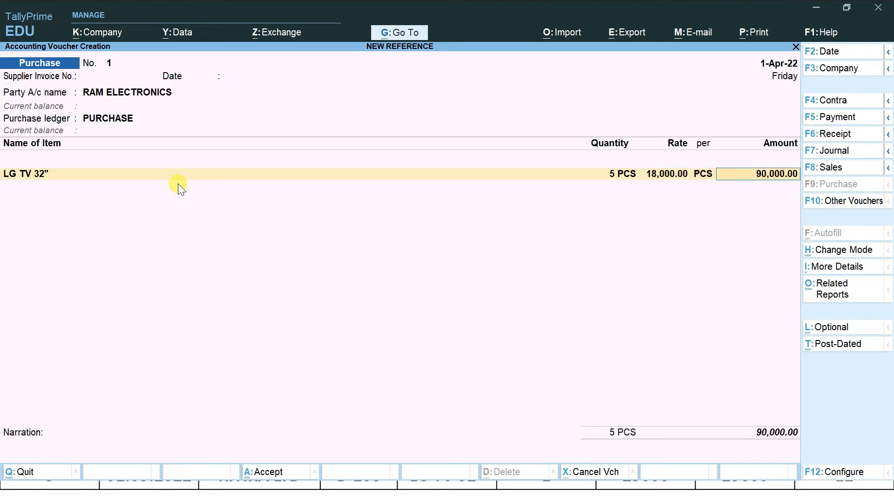
key("Return")
key("Return")
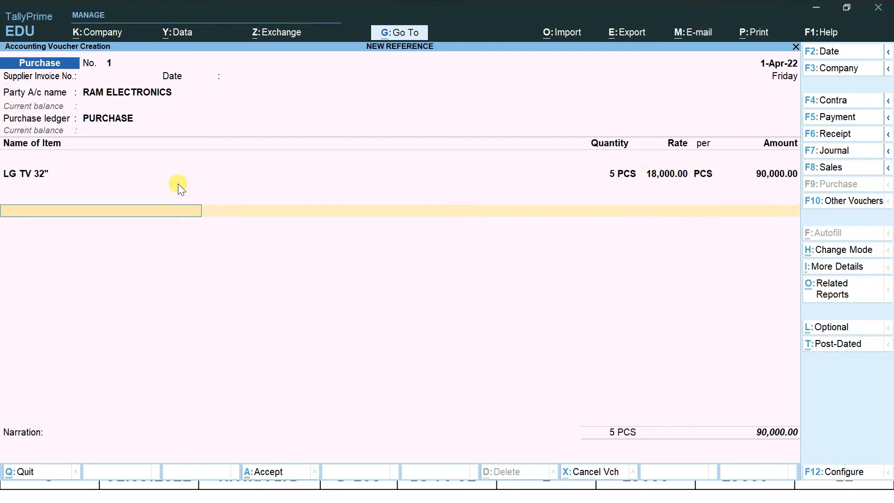
key("Return")
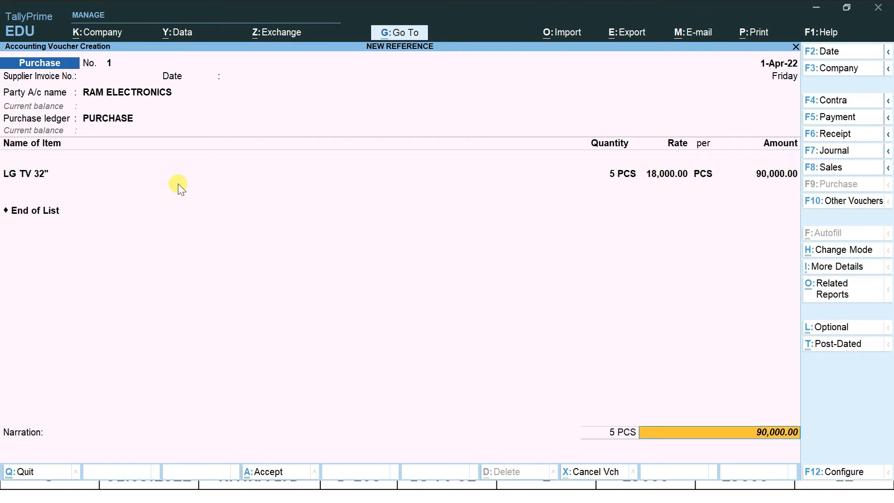
Fill in the bill-wise details for RAM ELECTRONICS as New Ref B-104, keeping 30 days' credit, and quit without accepting them.
key("Return")
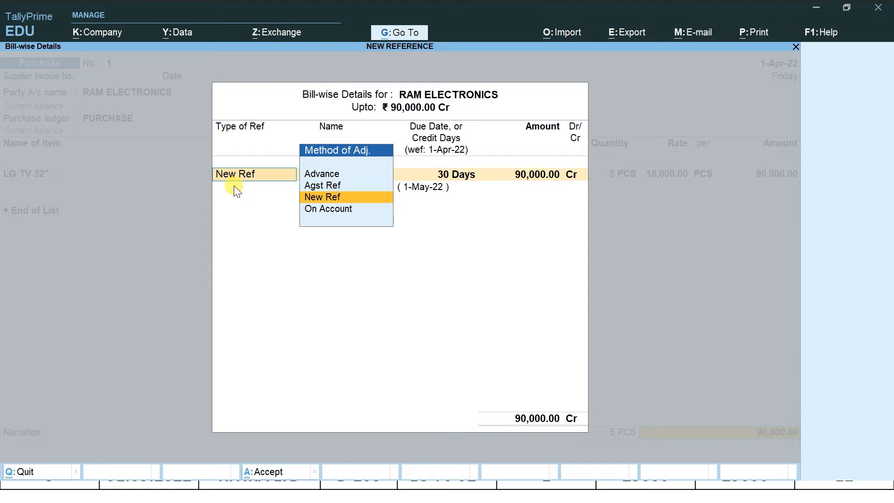
key("Return")
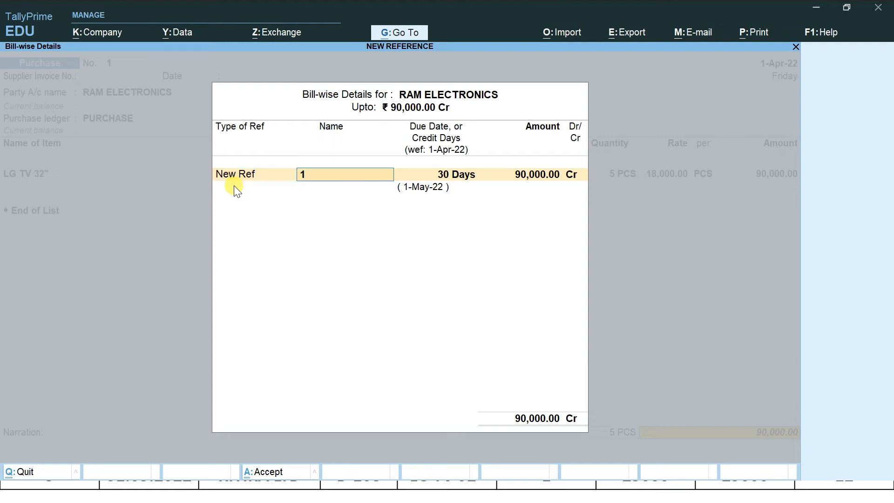
type("B")
key("alt+Tab")
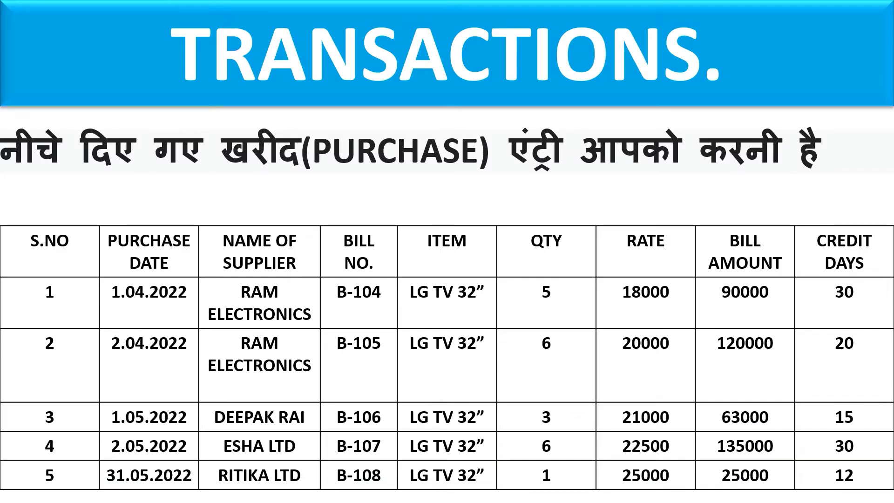
key("alt+Tab")
type("-104")
key("Return")
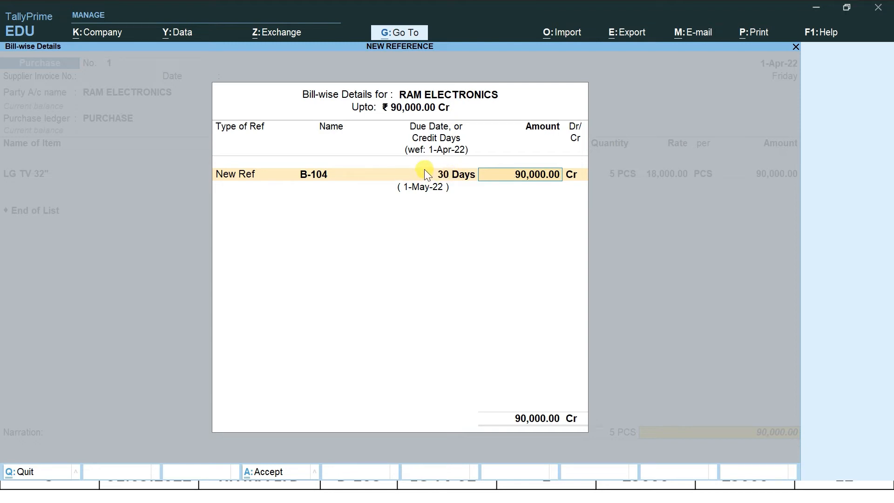
key("BackSpace")
key("Escape")
key("y")
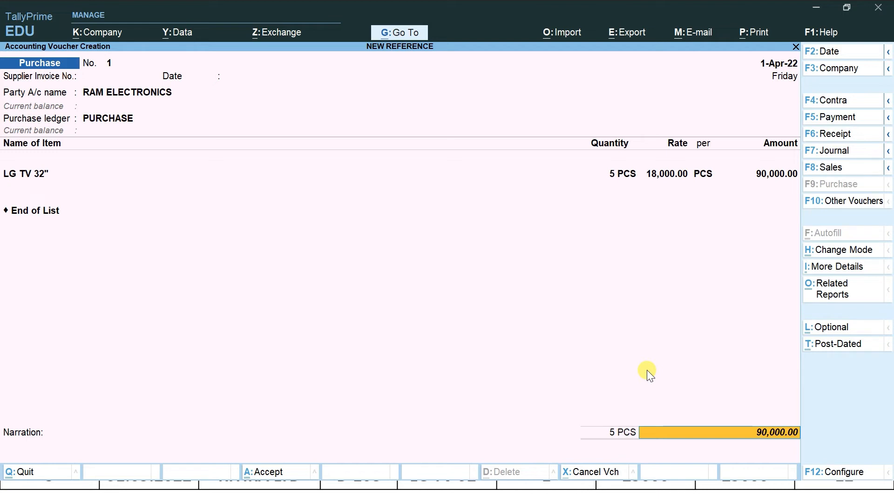
Return to the voucher's party account, open the RAM ELECTRONICS ledger for alteration, and clear its default credit period.
key("BackSpace")
key("BackSpace")
key("BackSpace")
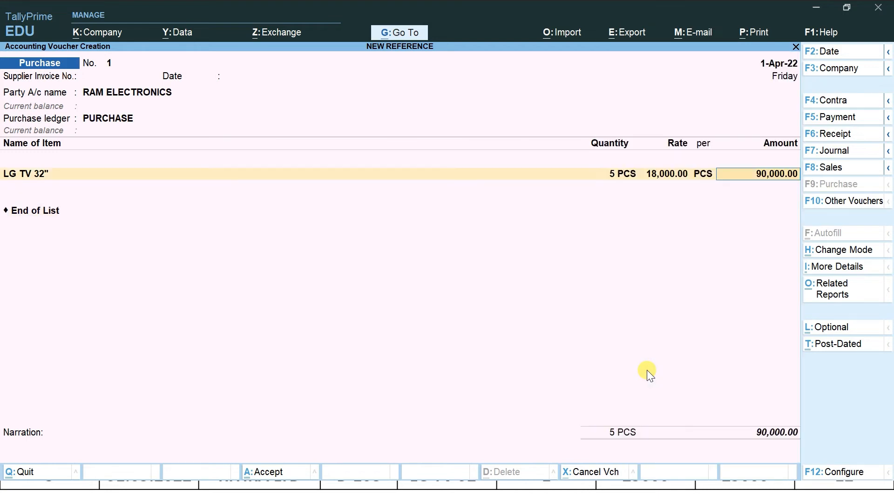
key("BackSpace")
key("BackSpace")
key("BackSpace")
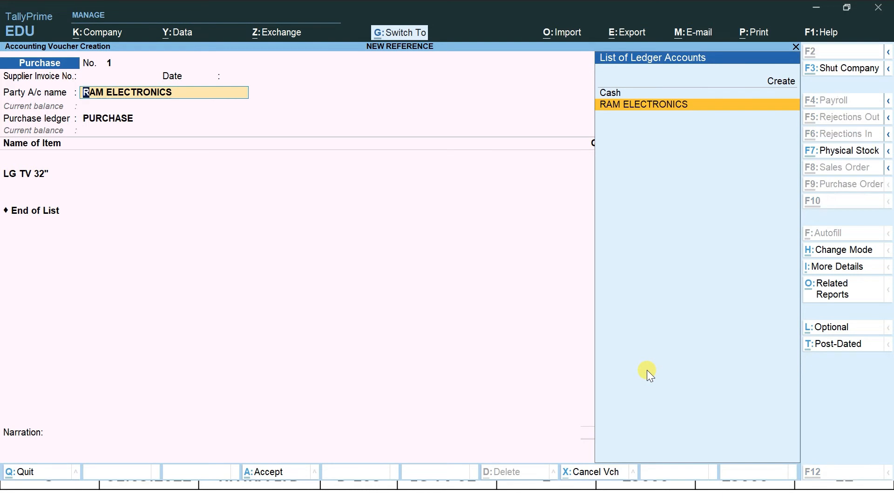
key("ctrl+Return")
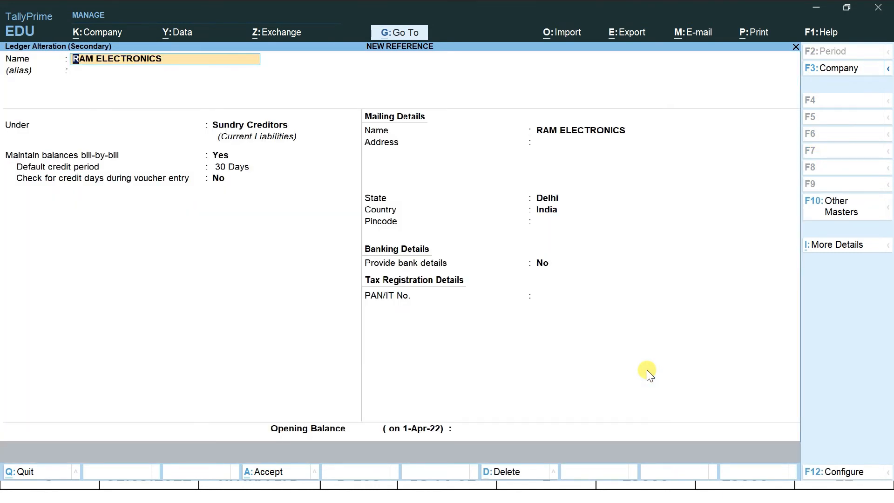
key("Return")
key("Return")
key("Return")
key("BackSpace")
key("Return")
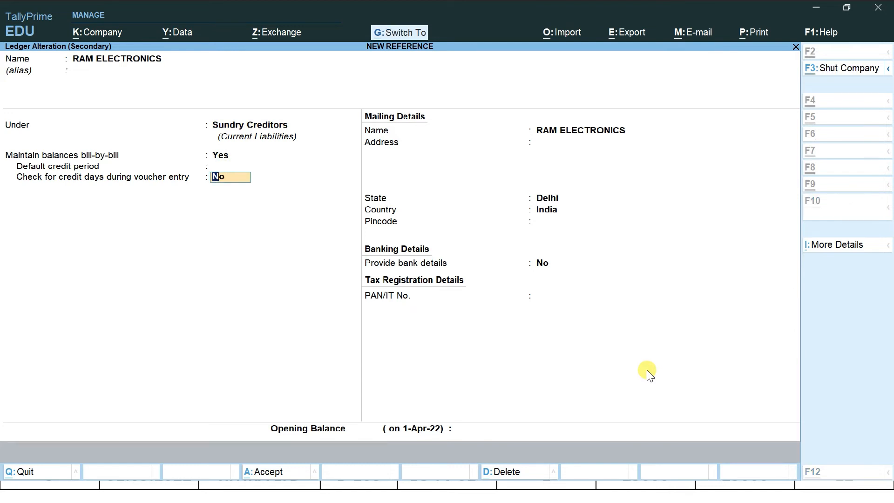
Save the RAM ELECTRONICS ledger alteration and accept the voucher's party details.
key("ctrl+a")
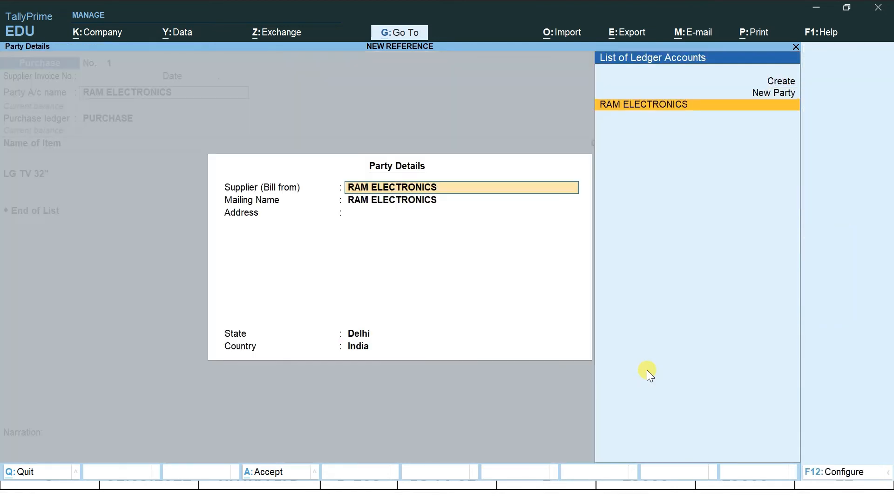
key("ctrl+a")
key("Return")
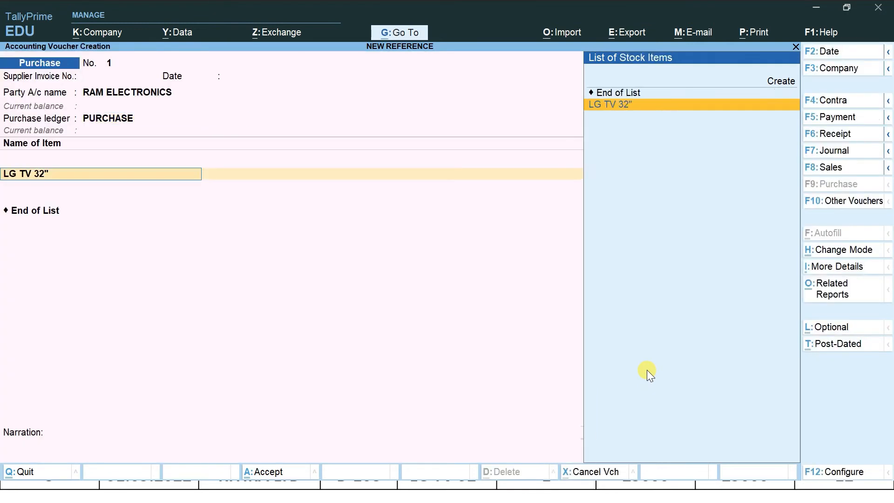
Go through the LG TV 32" entry to the bill-wise details, check the credit days of New Ref B-104, and quit without accepting.
key("Return")
key("Return")
key("Return")
key("Return")
key("Return")
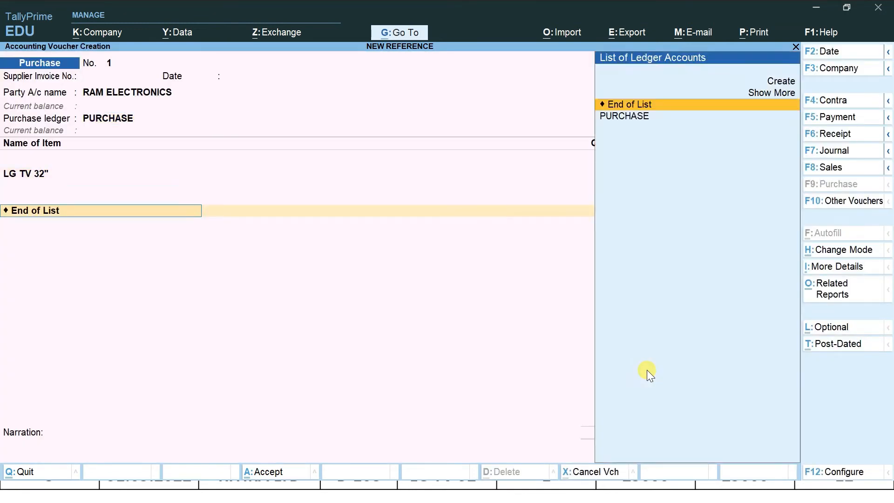
key("Return")
key("Return")
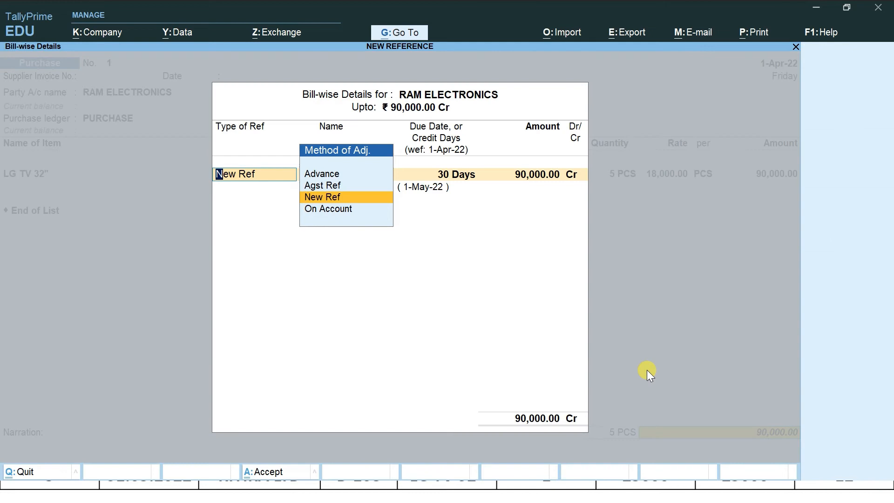
key("Return")
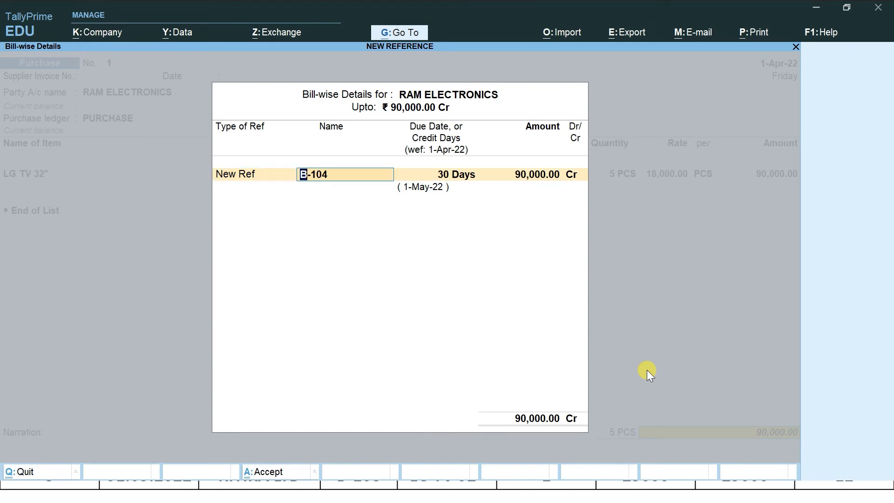
key("Return")
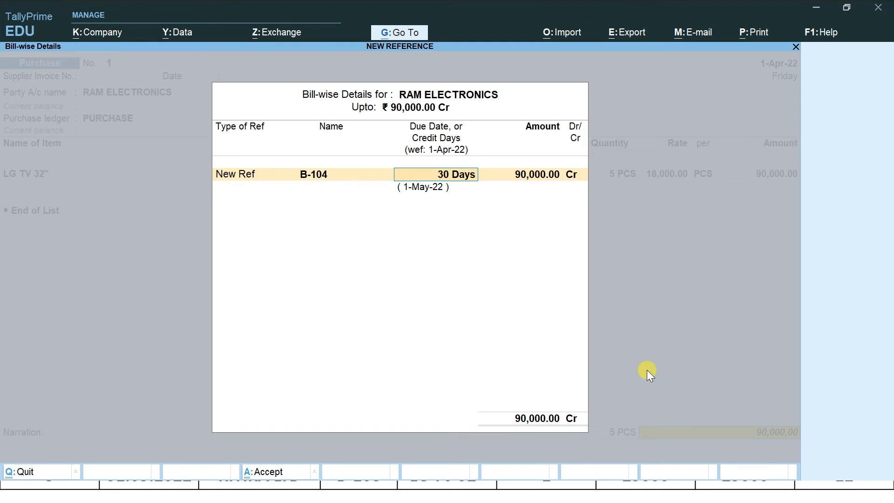
key("Escape")
key("Escape")
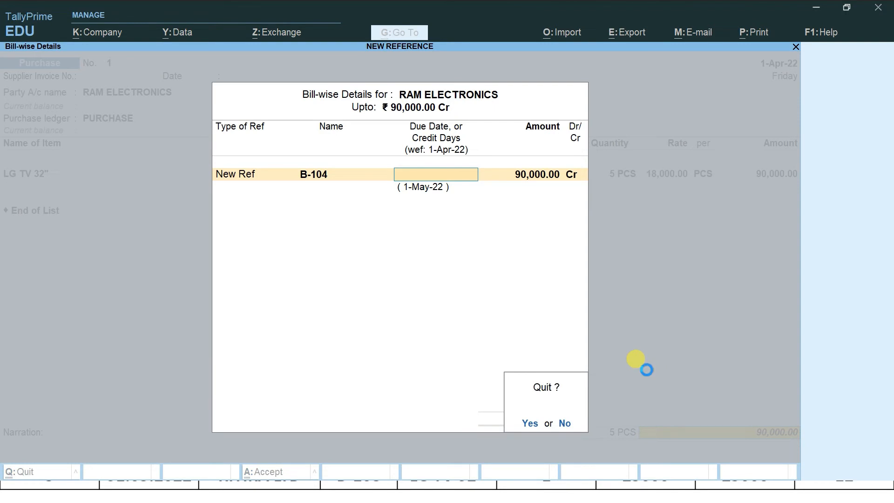
key("Return")
In the voucher configuration, set Modify all fields during voucher entry to Yes and save it.
left_click(855, 475)
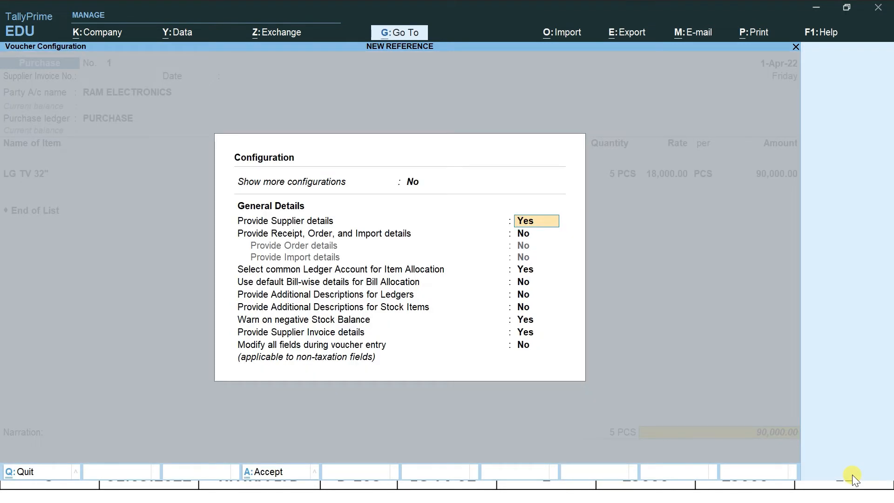
key("Down")
key("Down")
key("Down")
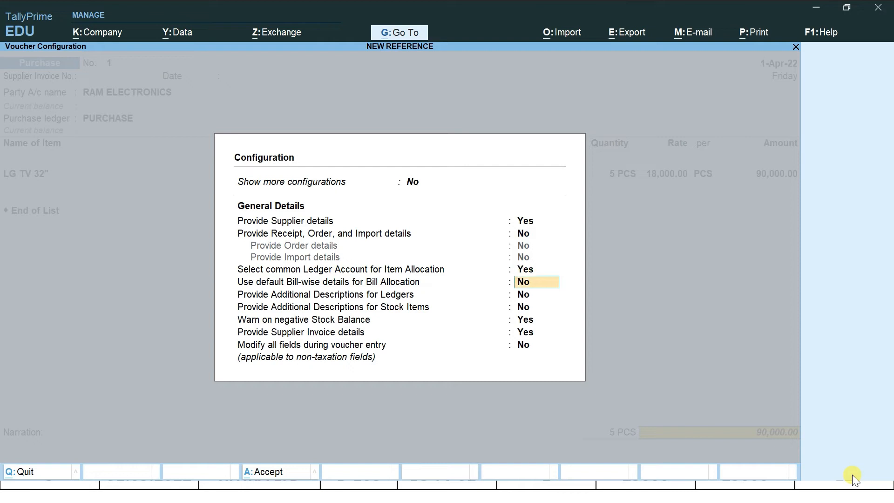
key("Down")
key("Down")
key("Down")
key("Down")
key("Down")
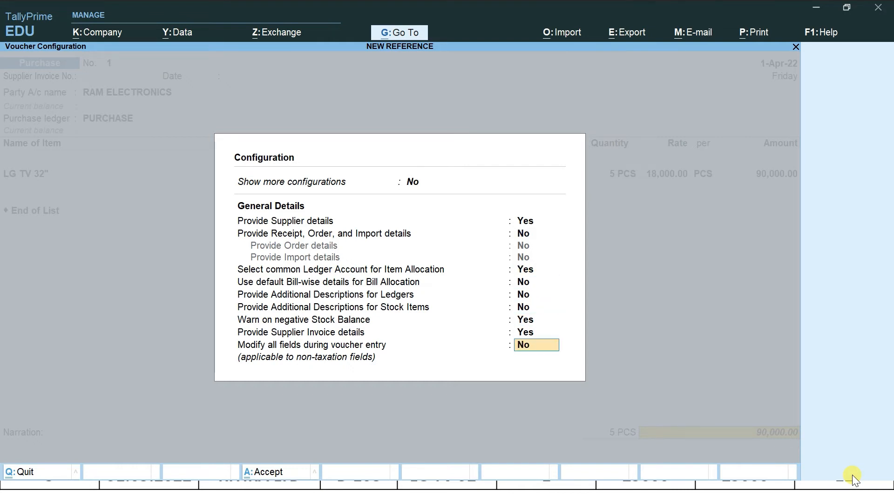
type("y")
key("Return")
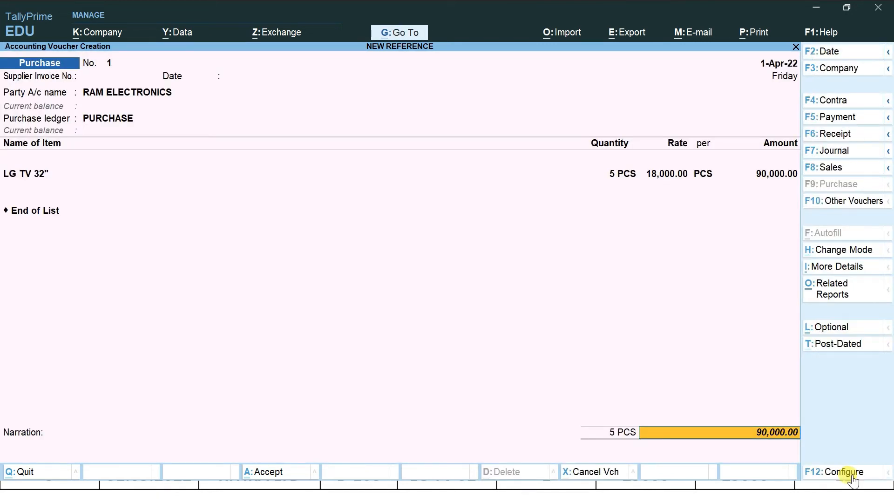
Go back to the voucher's party account, set the RAM ELECTRONICS ledger's default credit period to 20 days, and save the ledger.
key("BackSpace")
key("BackSpace")
key("BackSpace")
key("BackSpace")
key("BackSpace")
key("BackSpace")
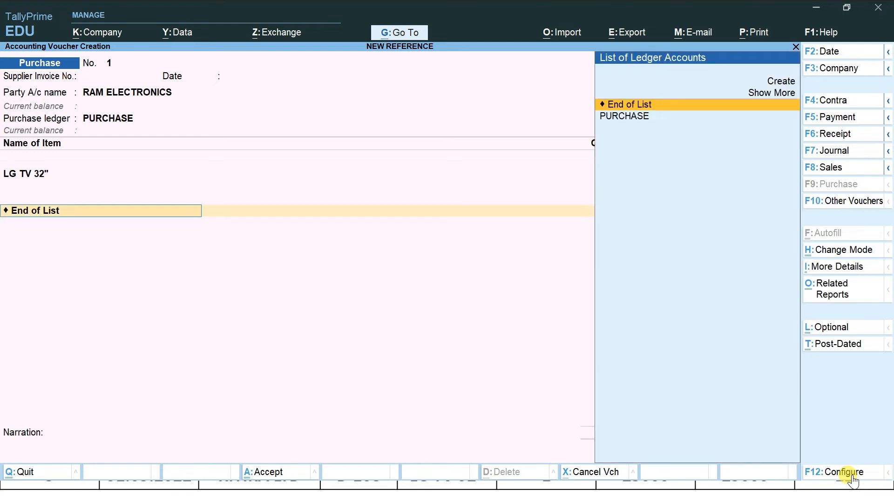
key("BackSpace")
key("BackSpace")
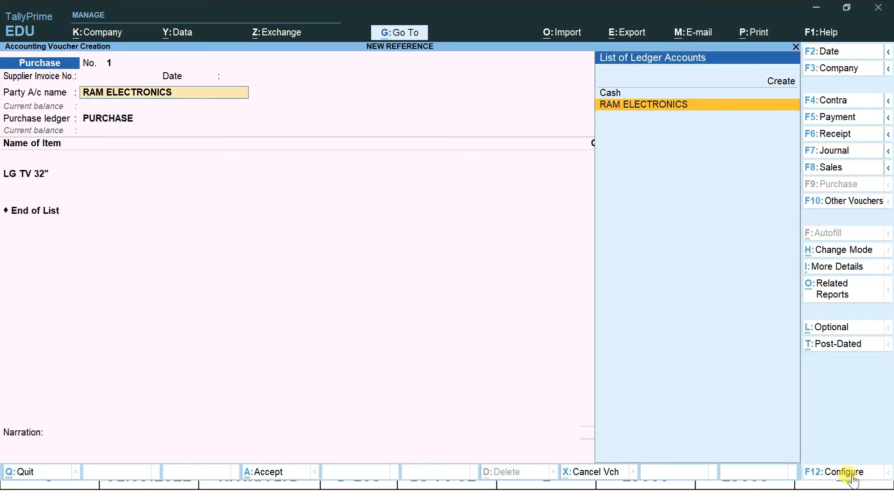
key("ctrl+Return")
key("Return")
key("Return")
key("Return")
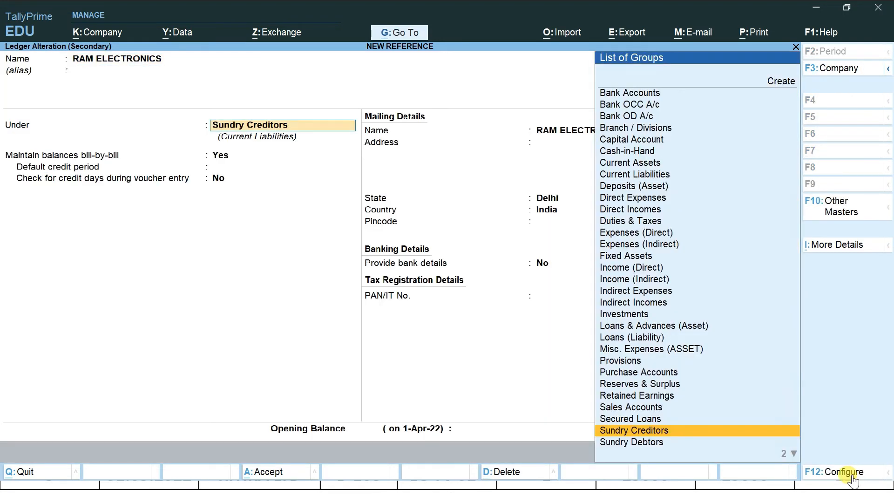
type("2")
type("0")
key("Return")
key("ctrl+a")
Accept the party details, proceed to the bill-wise details to recheck B-104's credit days, and quit them.
key("Return")
key("ctrl+a")
key("Return")
key("Return")
key("Return")
key("Return")
key("Return")
key("Return")
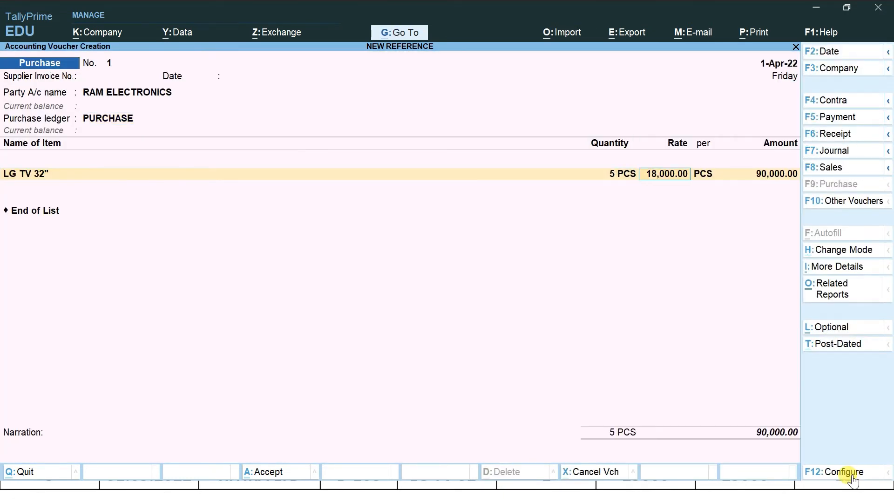
key("Return")
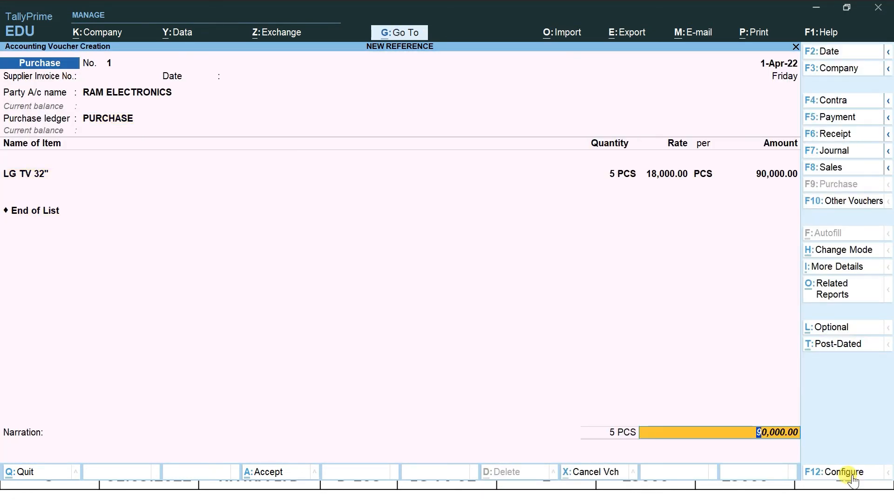
key("Return")
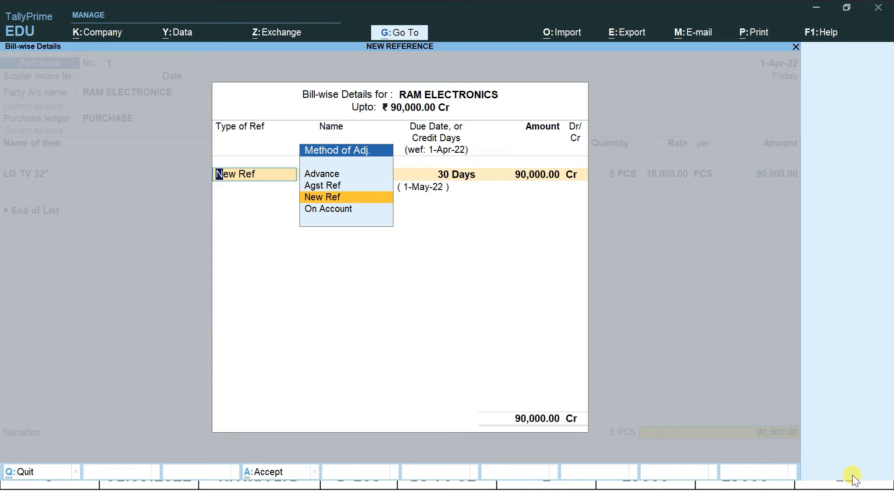
key("Return")
key("Return")
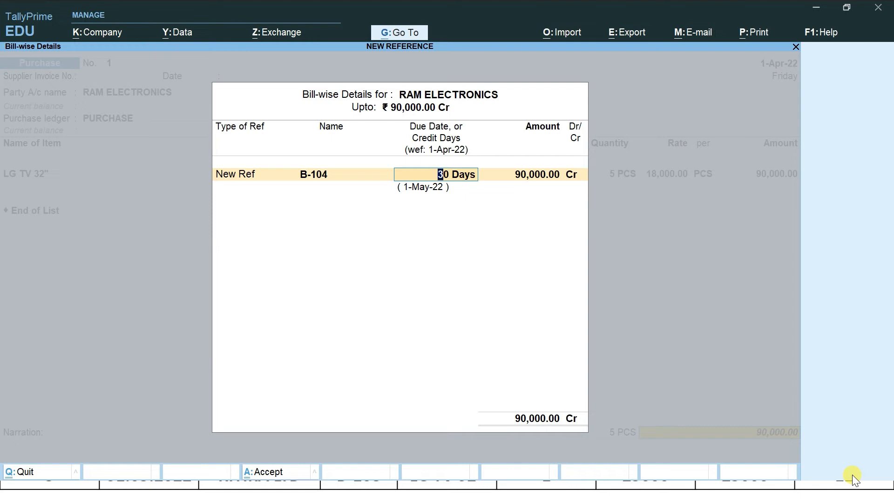
key("Escape")
key("Escape")
Return to the party account, clear the default credit period in the RAM ELECTRONICS ledger, and save the ledger.
key("BackSpace")
key("BackSpace")
key("BackSpace")
key("BackSpace")
key("BackSpace")
key("BackSpace")
key("BackSpace")
key("BackSpace")
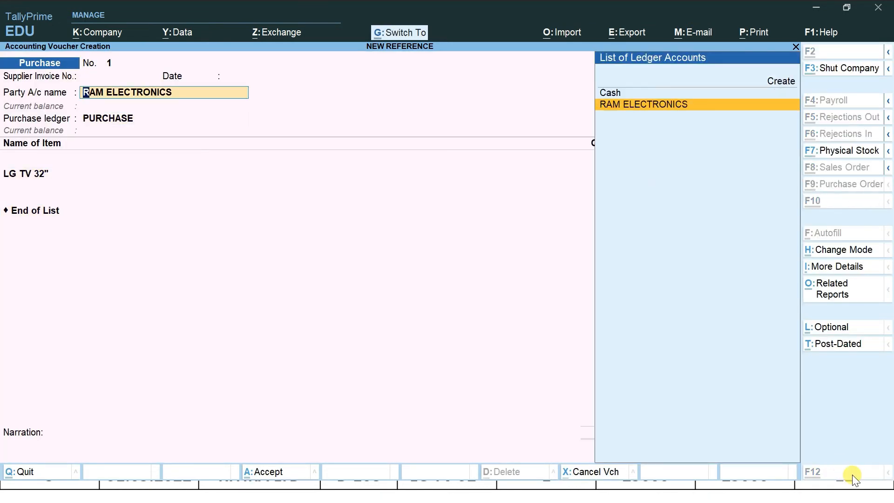
key("ctrl+Return")
key("Return")
key("Return")
key("Return")
key("Return")
key("BackSpace")
key("Return")
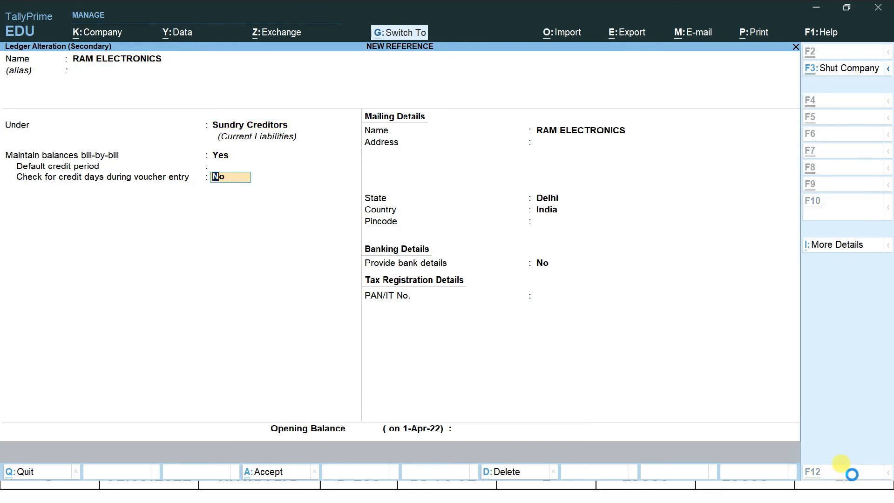
key("ctrl+a")
Accept the party details and keep the LG TV 32" line at 5 PCS and a rate of 18,000, ending the item list.
key("Return")
key("Return")
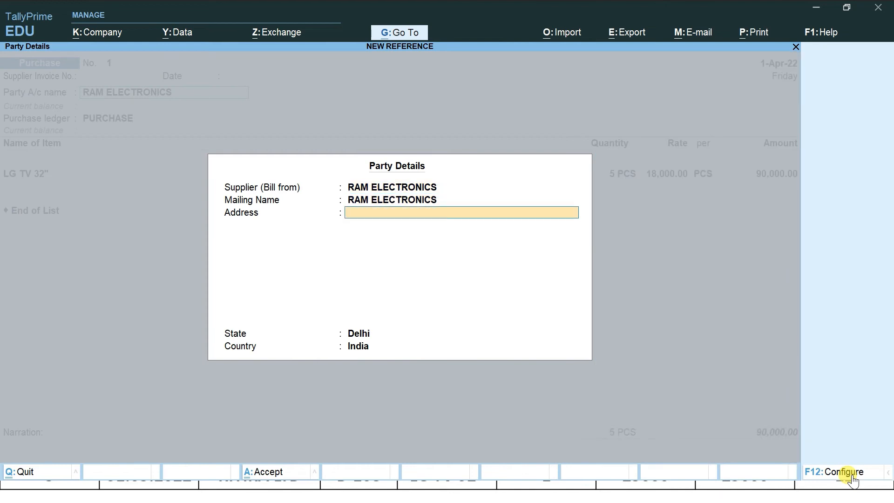
key("Return")
key("Return")
key("Return")
key("Return")
key("Return")
key("Return")
key("Return")
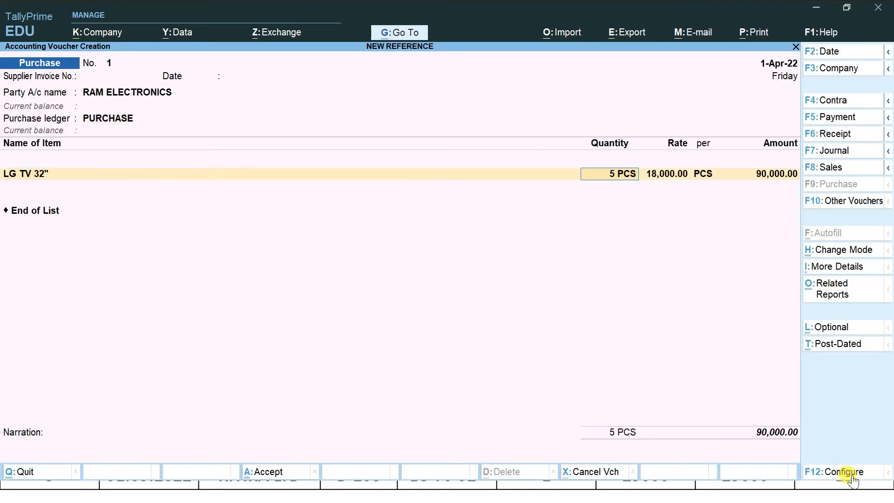
key("Return")
key("Return")
key("Return")
key("Return")
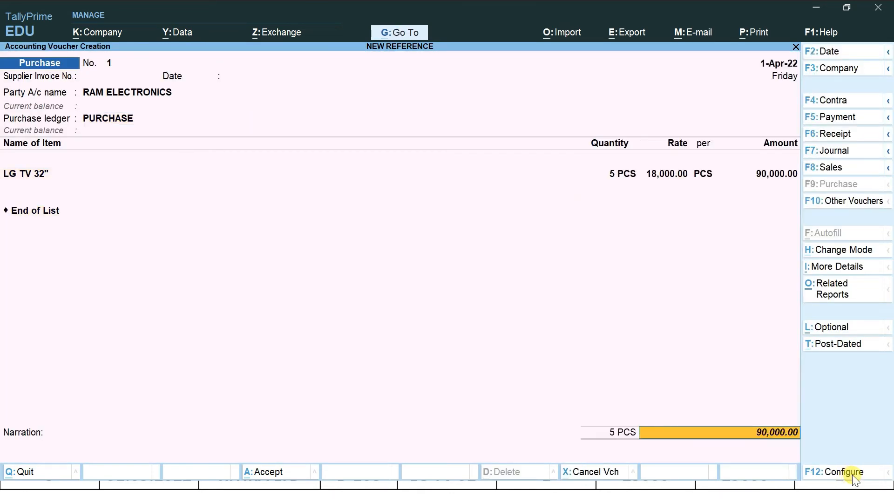
Allocate the RAM ELECTRONICS bill as New Ref B-104 with 30 days' credit and accept the purchase voucher without a narration.
key("Return")
type("B-104")
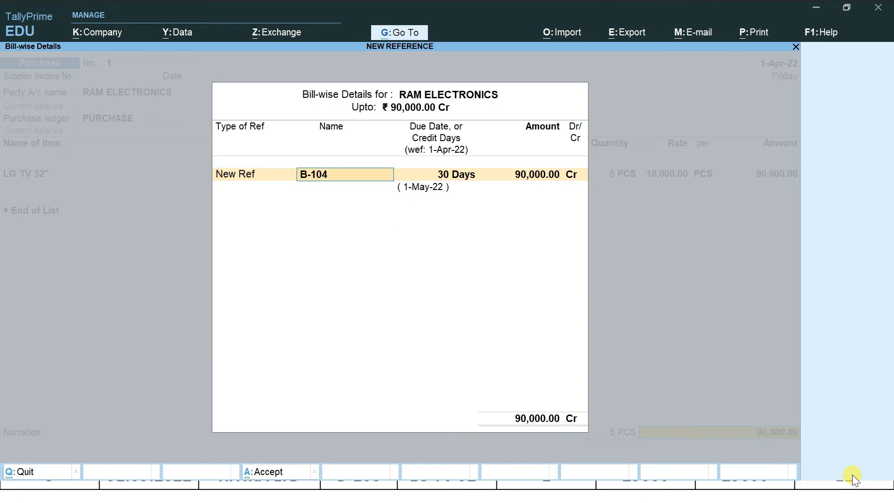
key("Return")
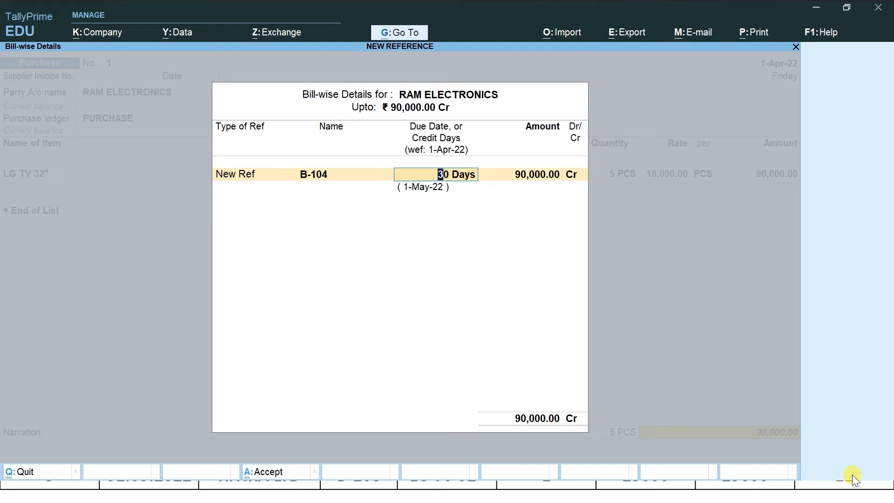
key("Return")
key("Return")
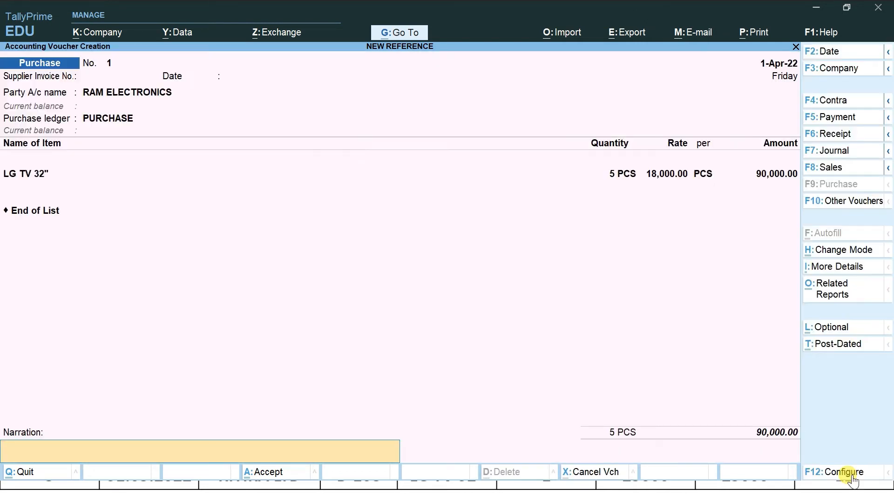
key("Return")
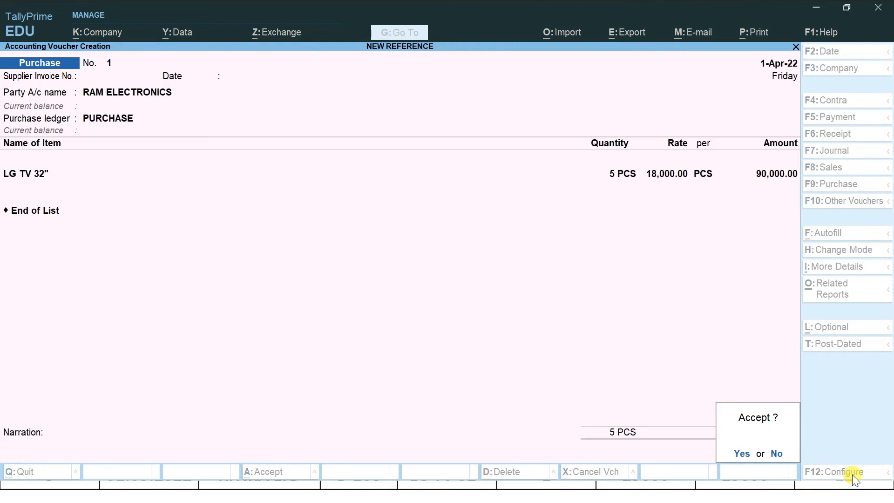
key("Return")
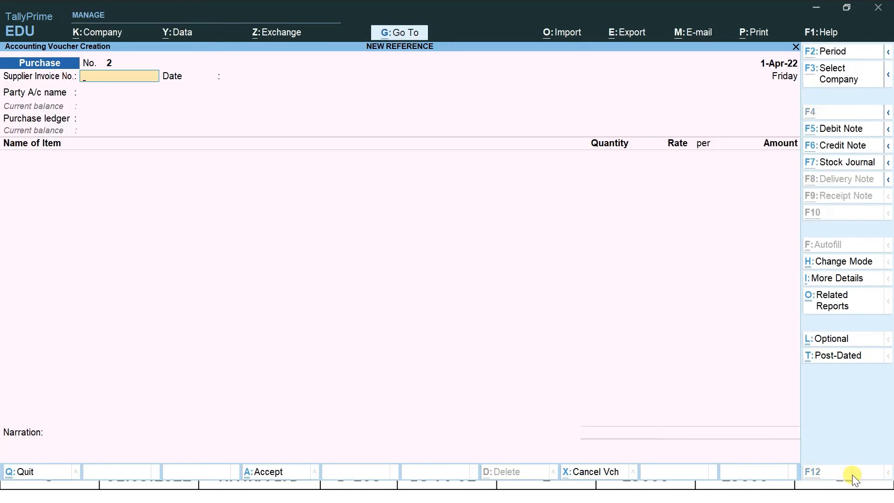
Switch to the presentation, look at the table of sales transactions on the next slide, and return to TallyPrime.
key("alt+Tab")
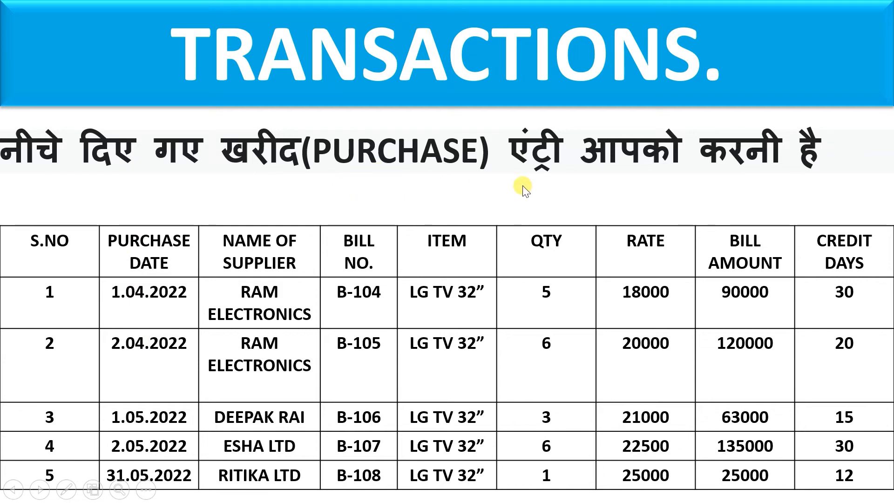
key("Right")
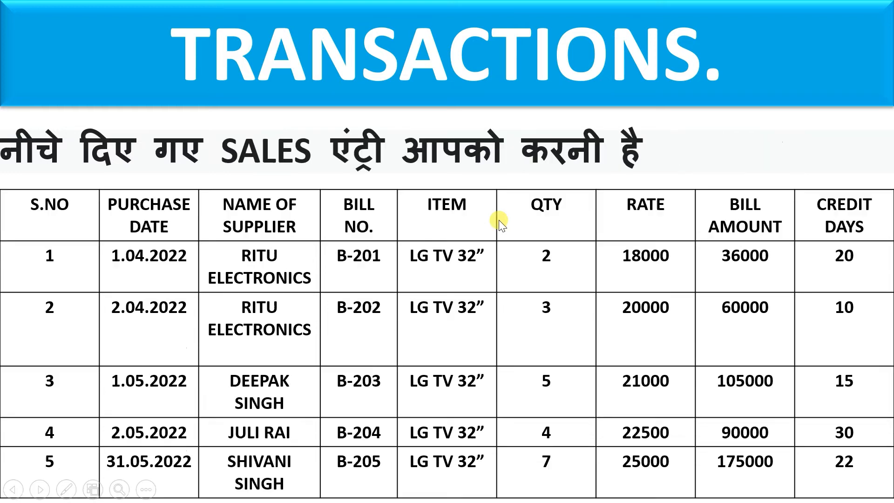
key("alt+Tab")
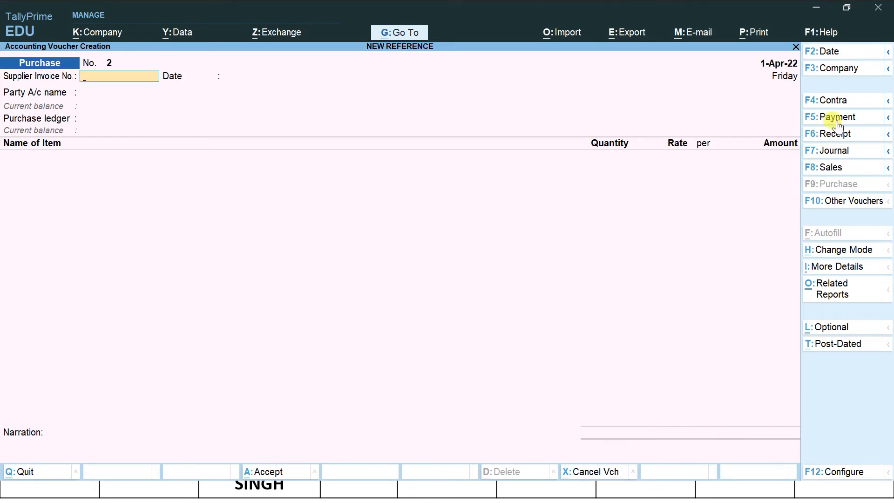
Start a sales voucher and create the party ledger RITU ELECTRONICS under the Sundry Debtors group.
left_click(822, 168)
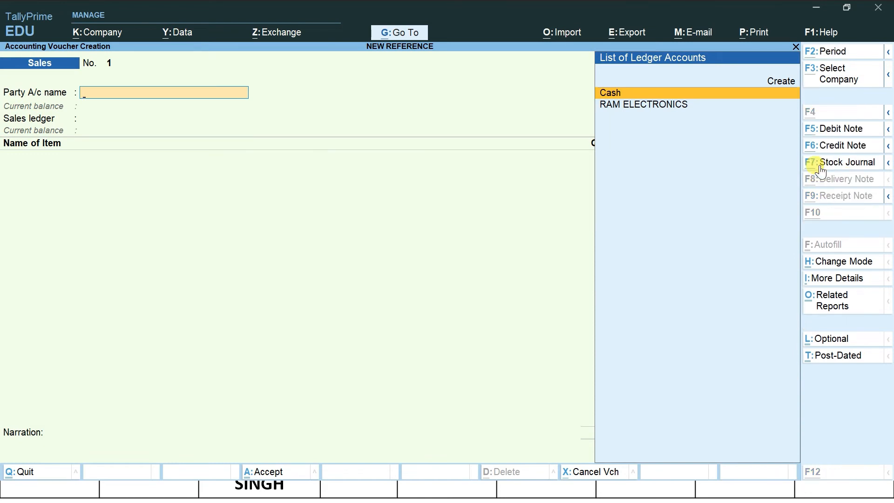
key("alt+c")
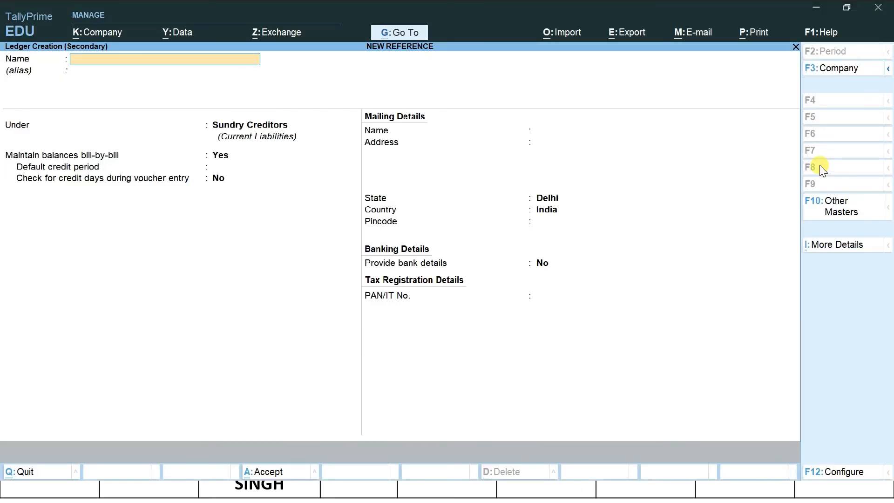
type("RITU ELECTRONICS")
key("Return")
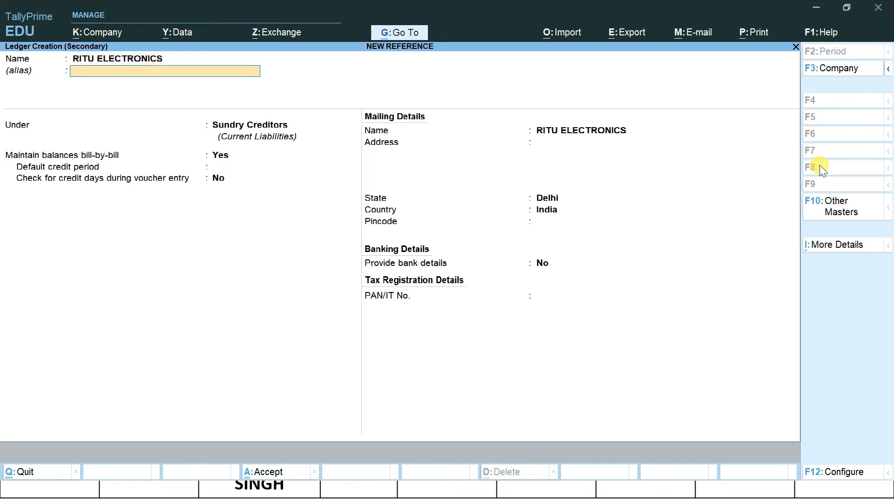
key("Return")
type("SUN")
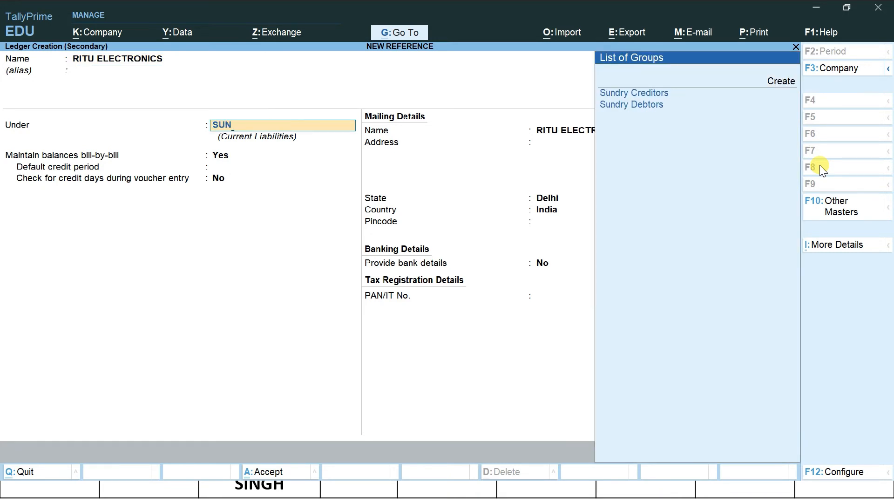
key("Down")
key("Return")
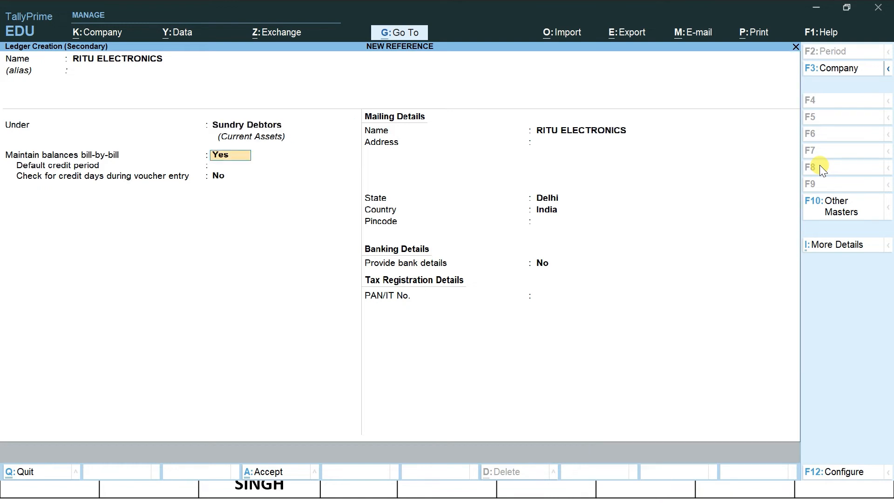
Keep bill-by-bill balances, set the credit days check to Yes without a default period, save the RITU ELECTRONICS ledger and accept the party details.
key("Return")
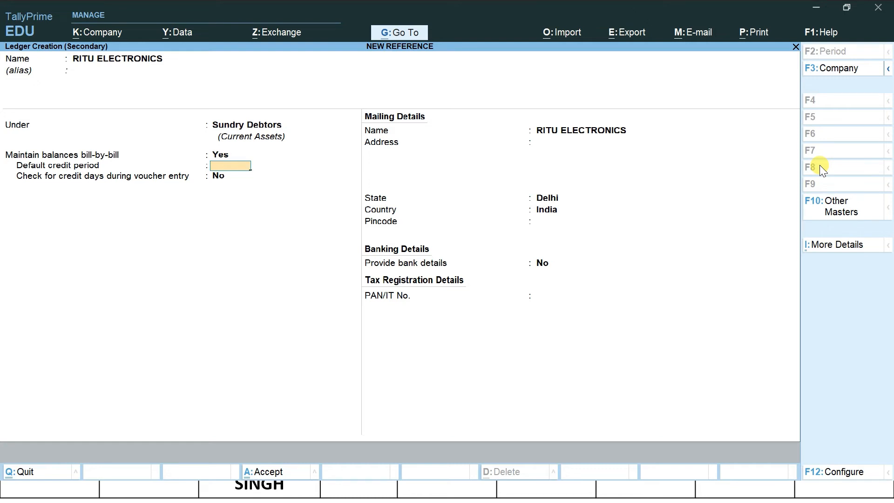
key("Return")
type("Y")
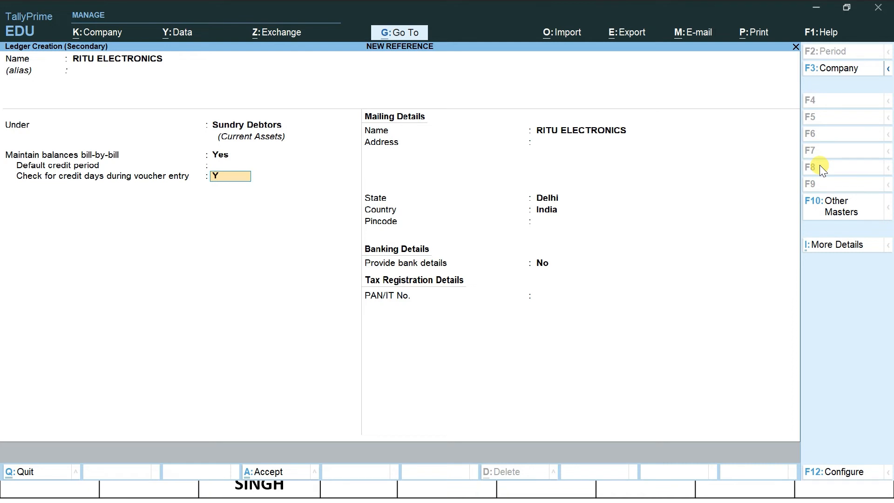
key("Return")
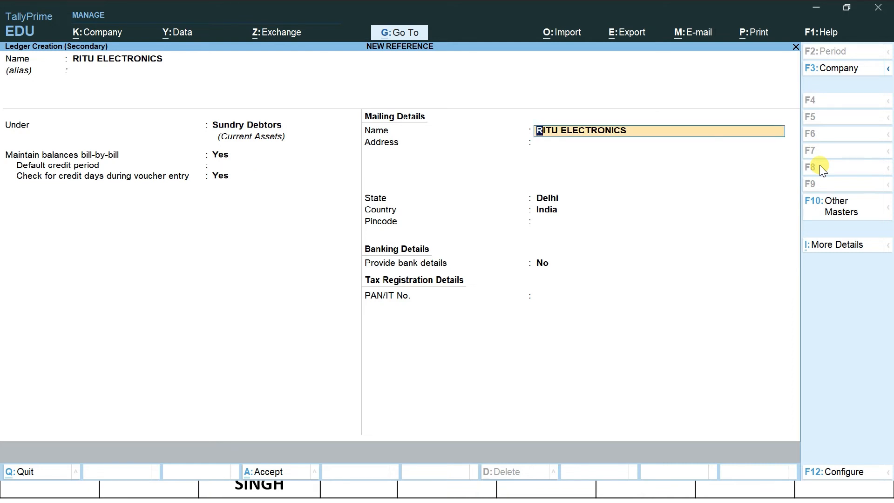
key("ctrl")
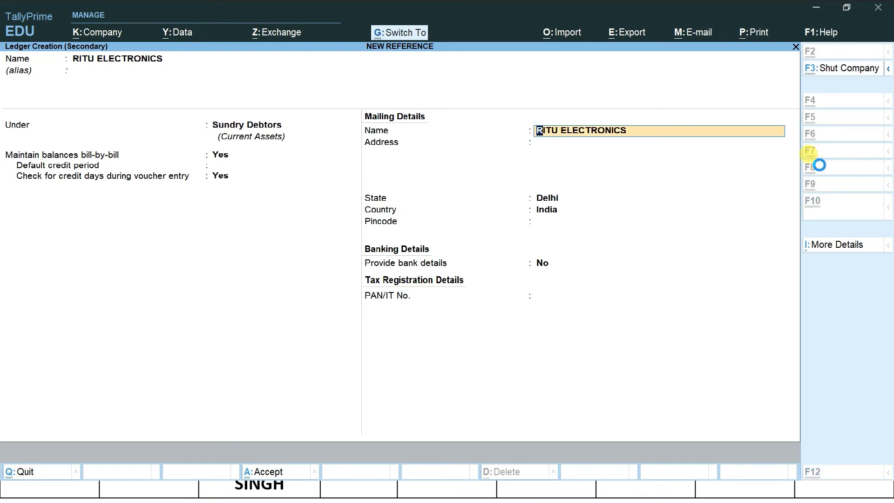
key("ctrl+a")
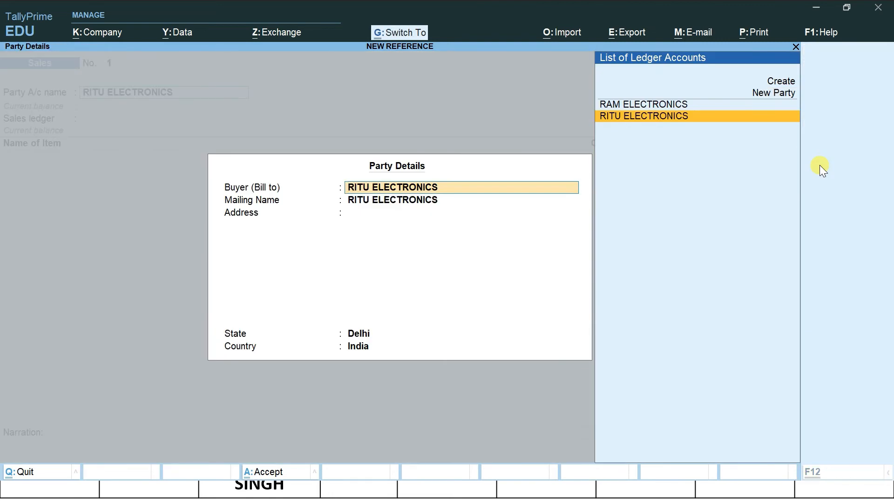
key("ctrl+a")
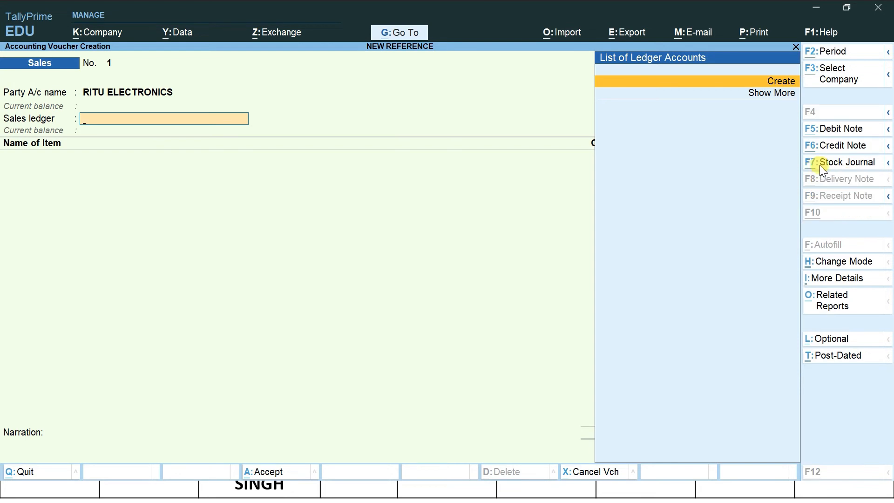
Create a sales ledger named SALES under Sales Accounts and save it for the voucher.
key("alt+c")
type("SALES")
key("Return")
type("S")
key("BackSpace")
key("Return")
type("sa")
key("Return")
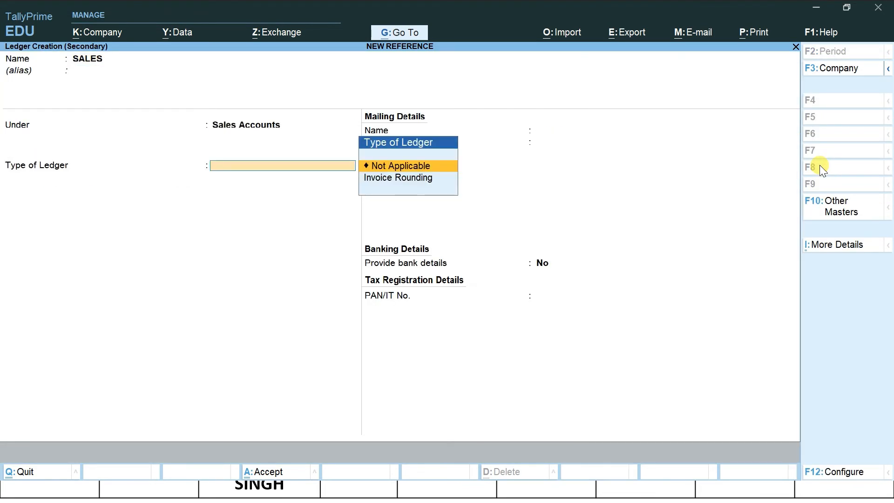
key("ctrl+a")
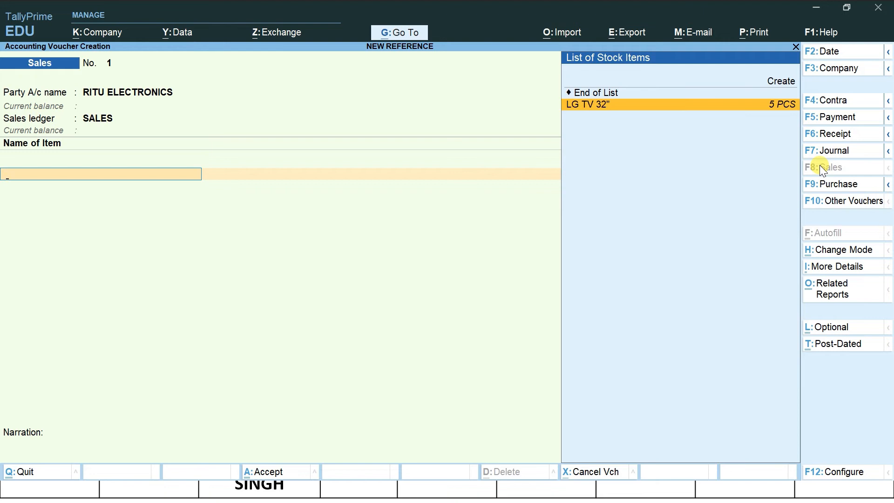
Add LG TV 32" with 2 PCS at a rate of 18,000 as listed in the transactions table, and end the item list.
key("Return")
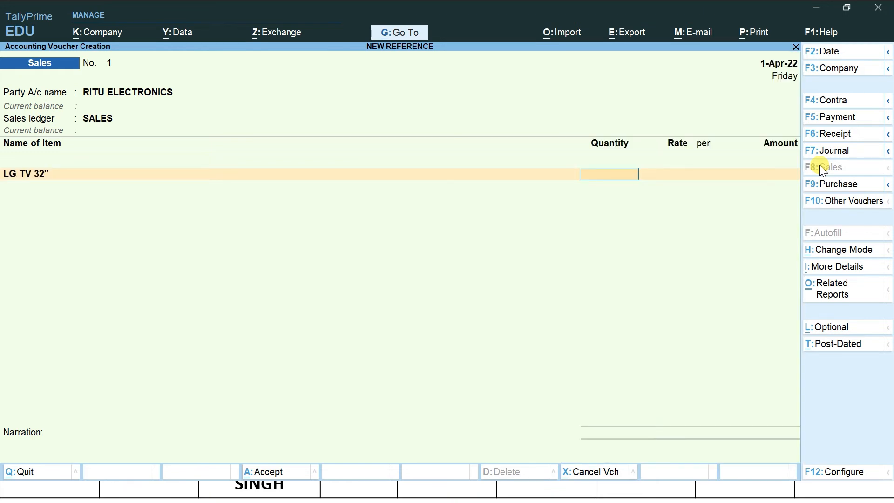
key("alt+Tab")
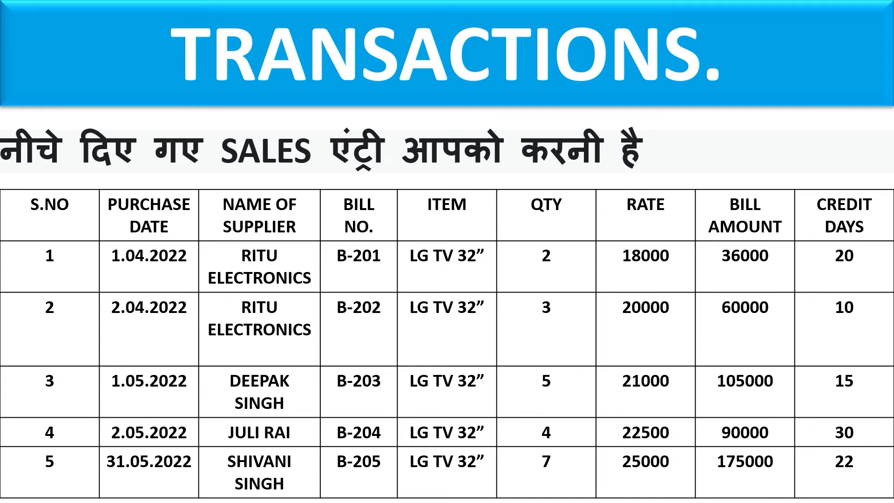
key("alt+Tab")
type("2")
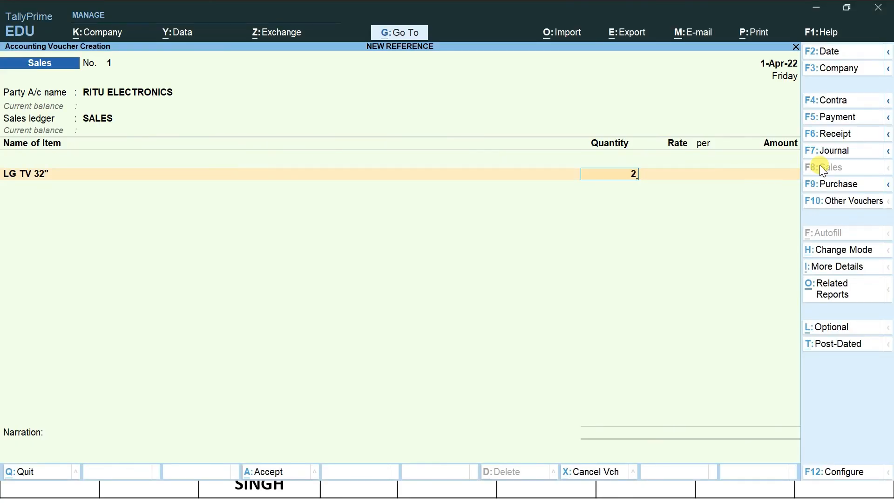
key("Return")
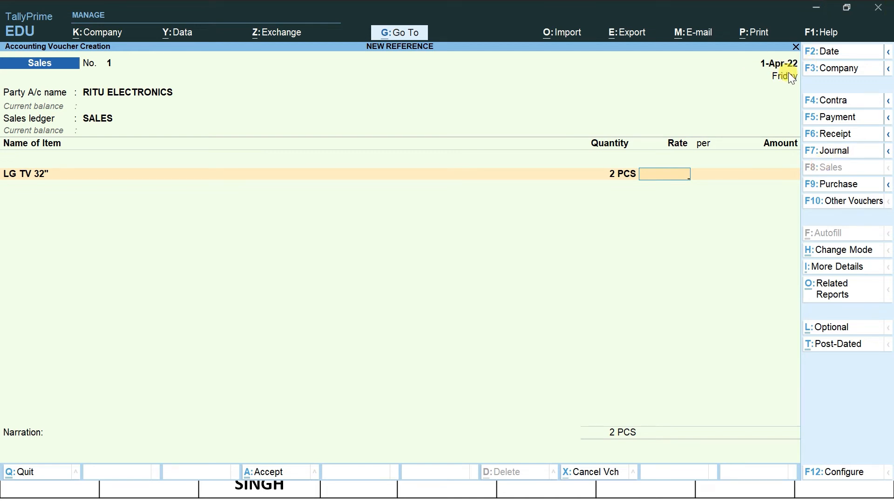
type("18,000")
key("Return")
key("Return")
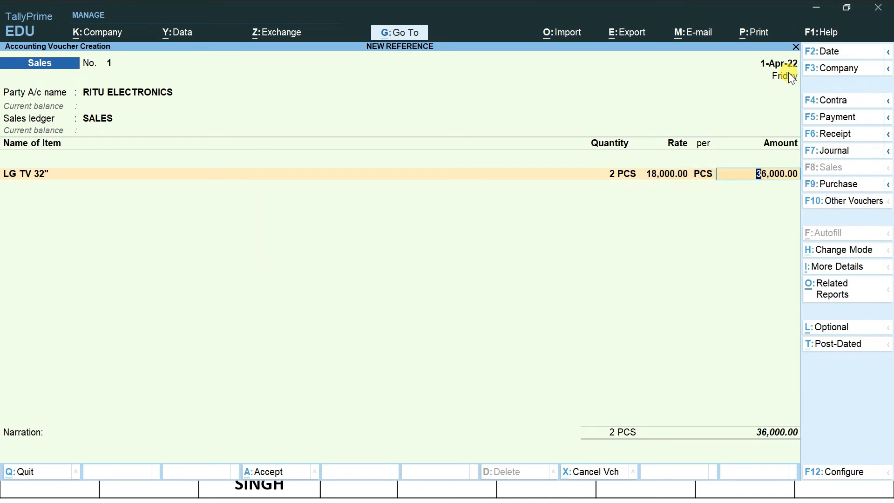
key("Return")
key("Return")
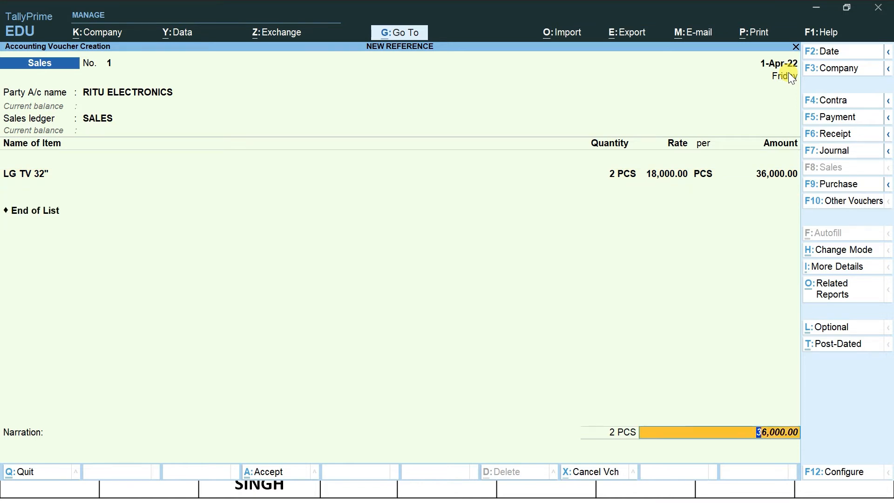
Allocate the RITU ELECTRONICS bill as New Ref B-201 with 20 days' credit, checking the bill number and credit days in the transactions table.
key("Return")
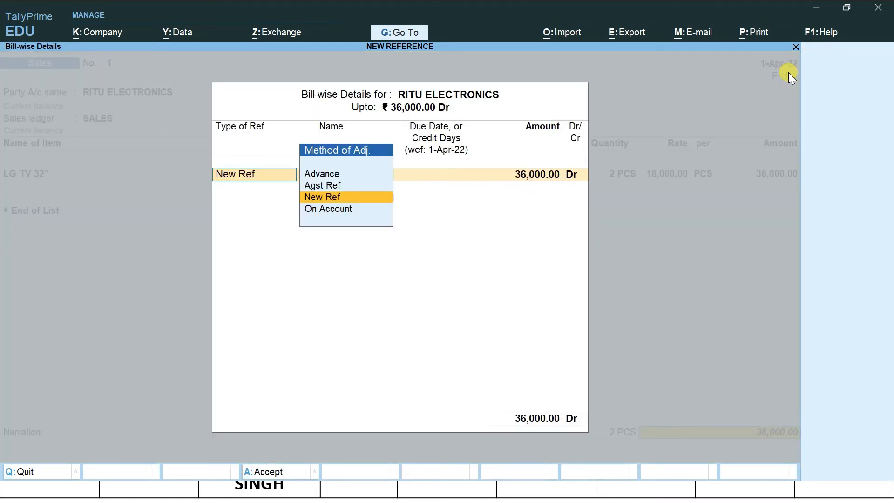
key("Return")
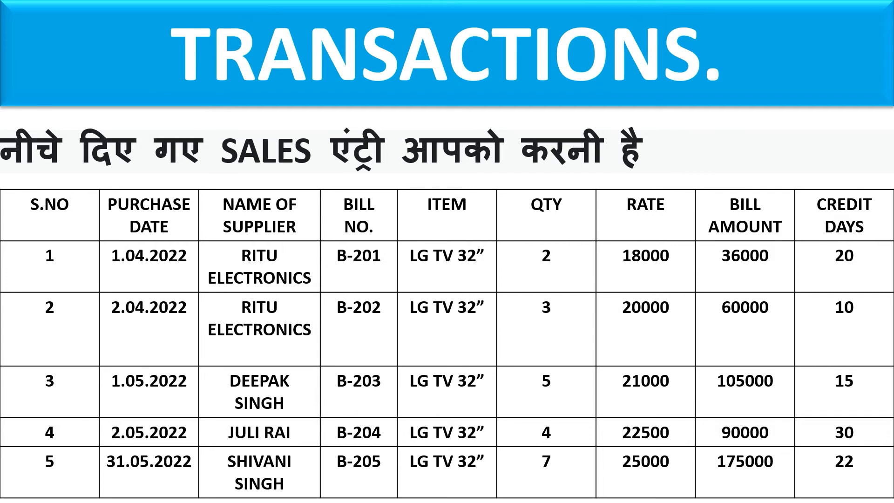
key("alt+Tab")
type("B-201")
key("Return")
key("alt+Tab")
key("alt+Tab")
type("20")
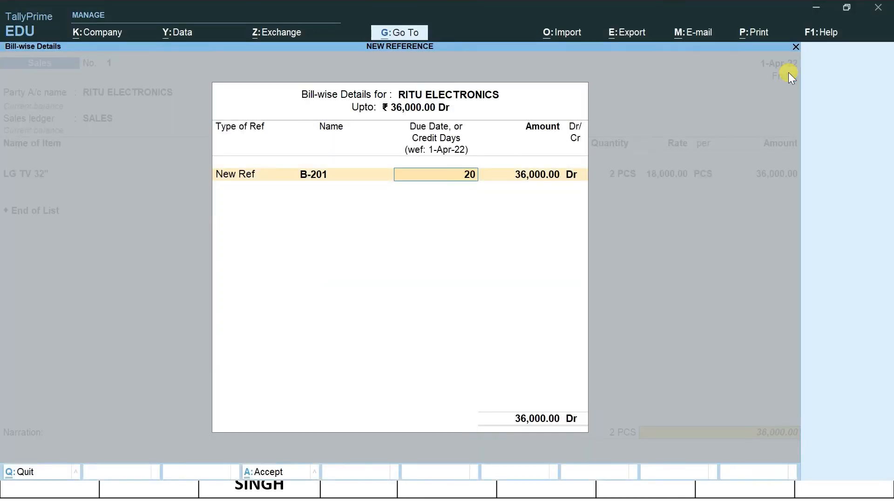
key("Return")
key("Return")
key("Return")
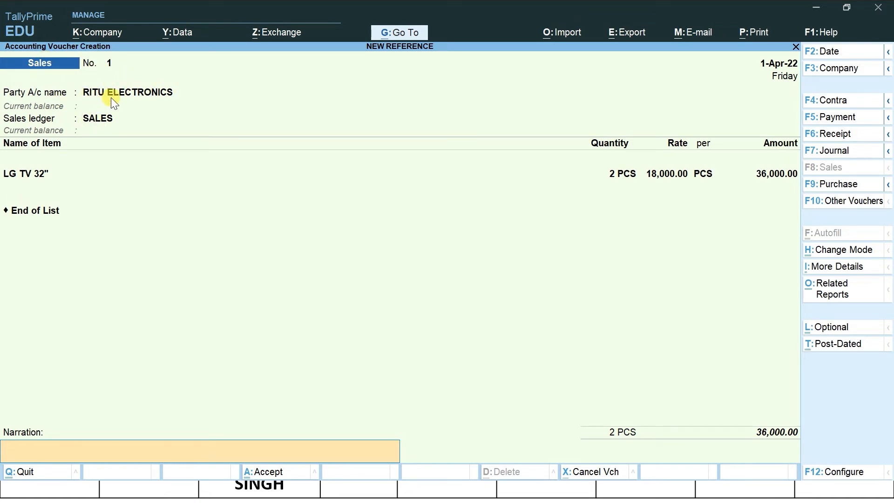
Review the General Details options in the sales voucher configuration and save the configuration.
left_click(835, 472)
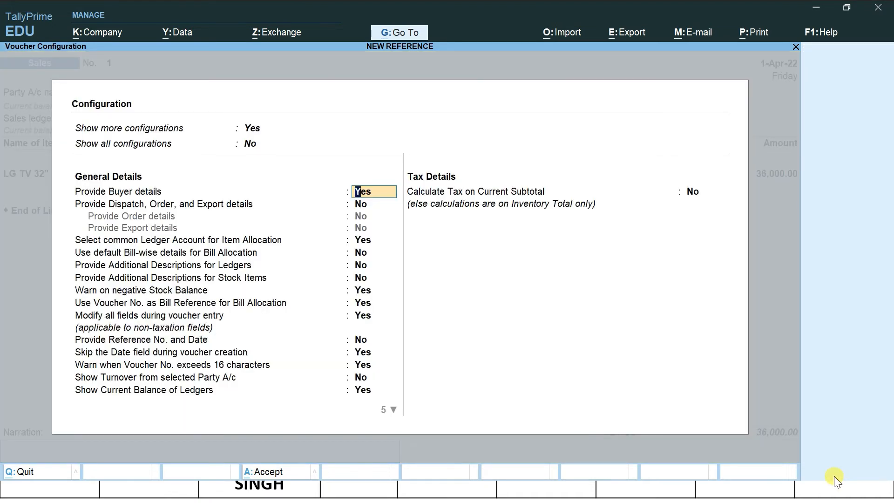
key("Return")
key("Return")
key("Return")
key("Return")
key("Return")
key("Return")
key("Return")
key("Return")
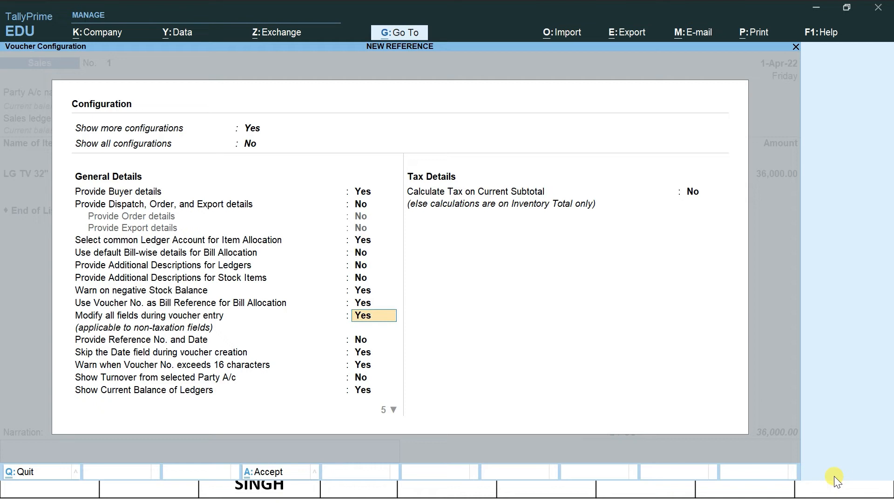
key("Return")
key("Return")
key("Return")
key("Up")
key("Up")
type("No")
key("Return")
key("ctrl+a")
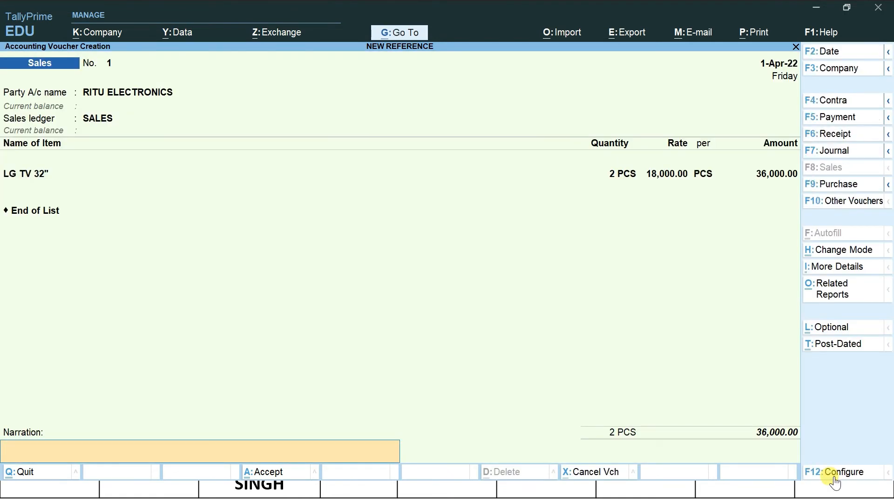
Confirm the bill-wise details of B-201 again and accept the sales voucher without a narration.
key("Return")
key("Return")
key("Return")
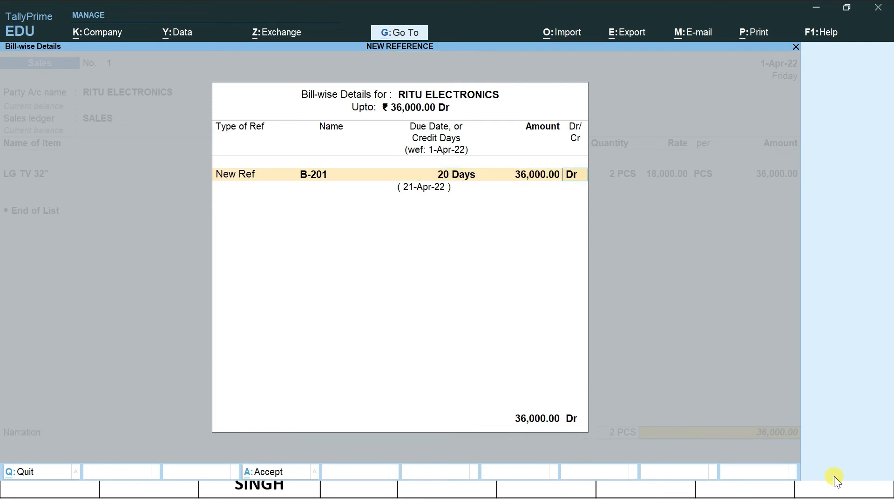
key("Return")
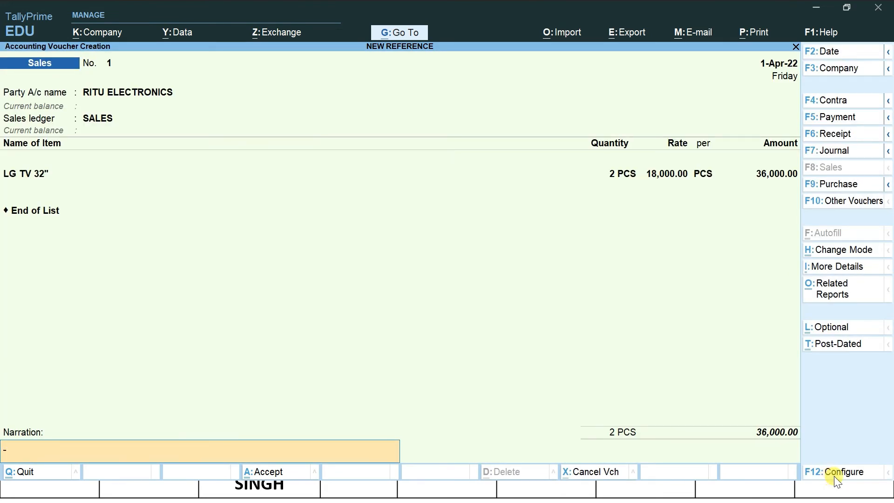
key("Return")
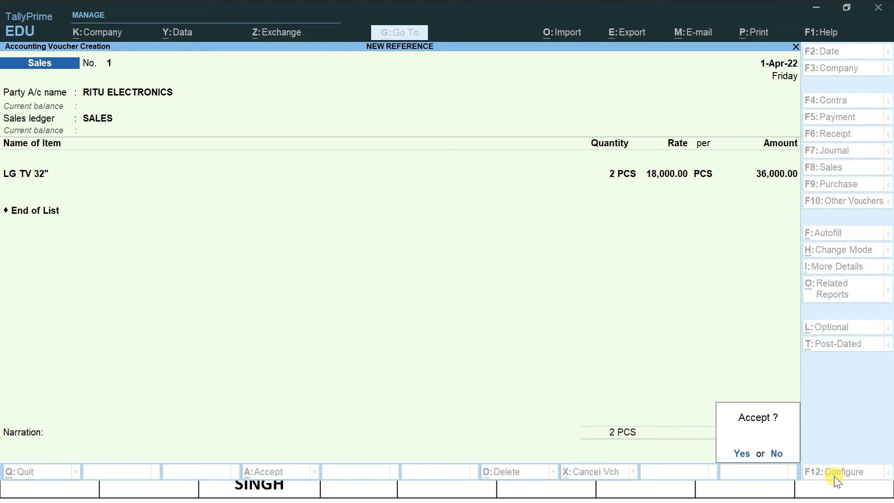
key("Return")
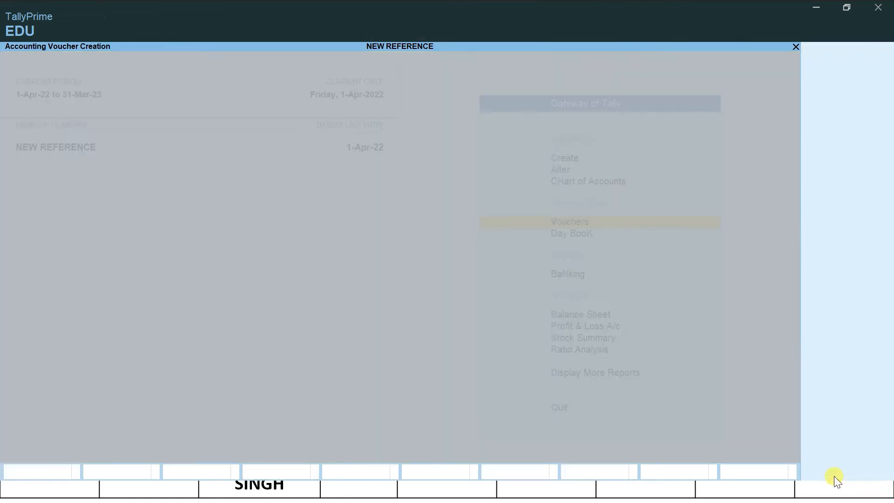
Check the table of sales transactions in the presentation and set the new sales voucher's date to 1-5.
key("alt+Tab")
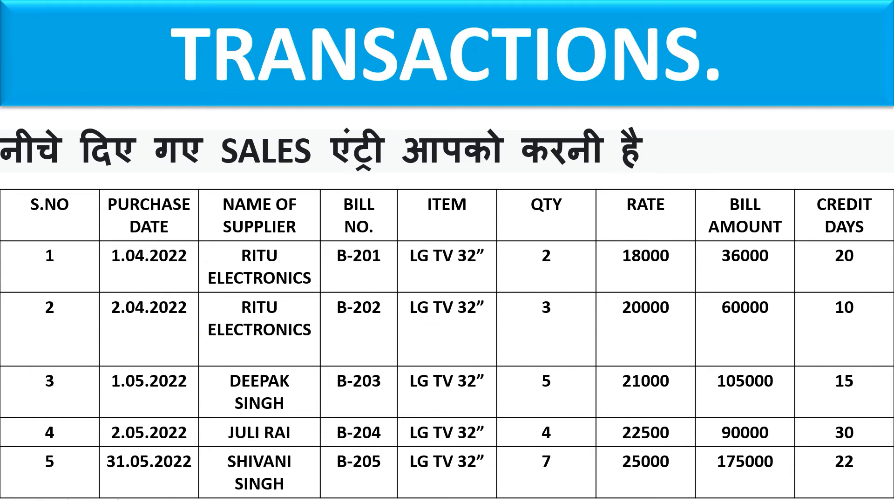
key("alt+Tab")
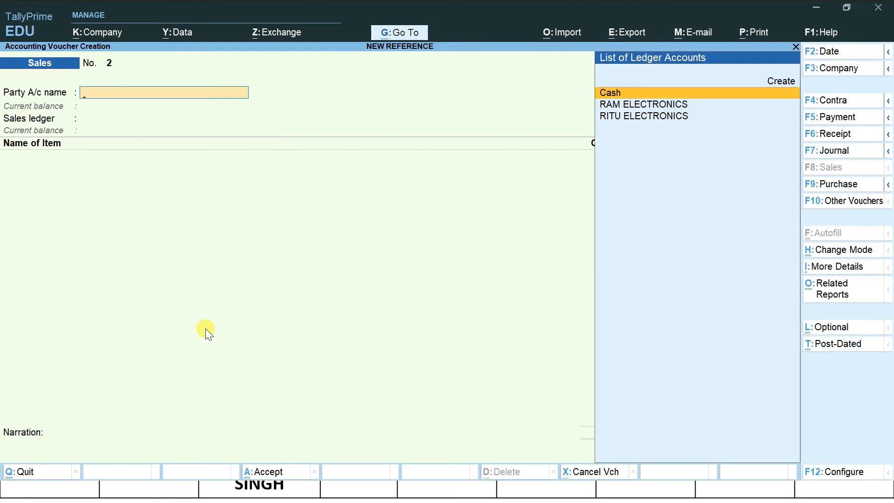
key("Down")
key("Down")
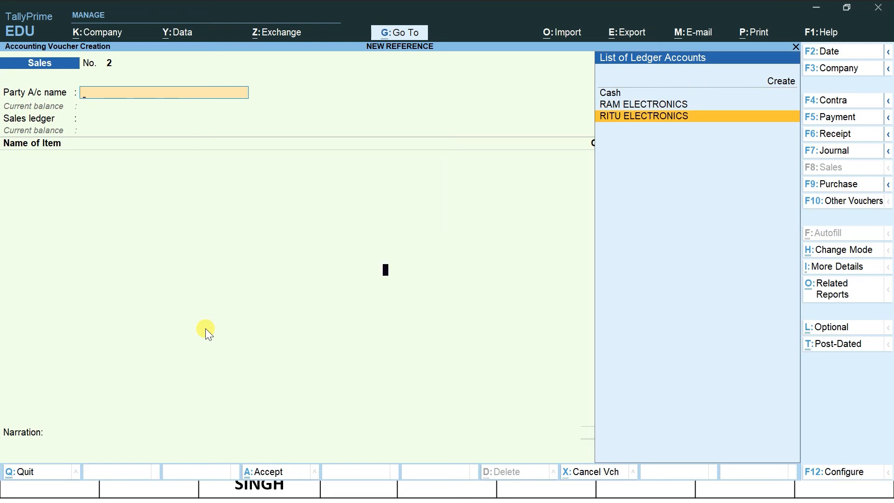
key("F2")
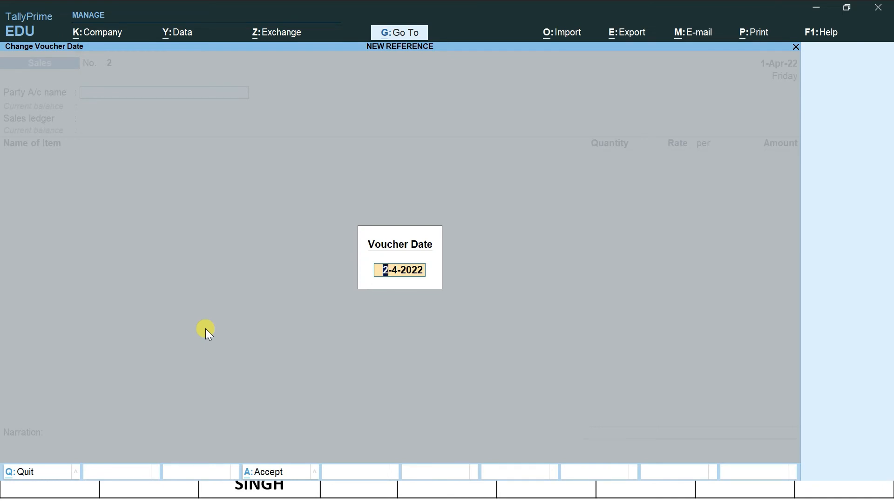
type("1-5")
key("Return")
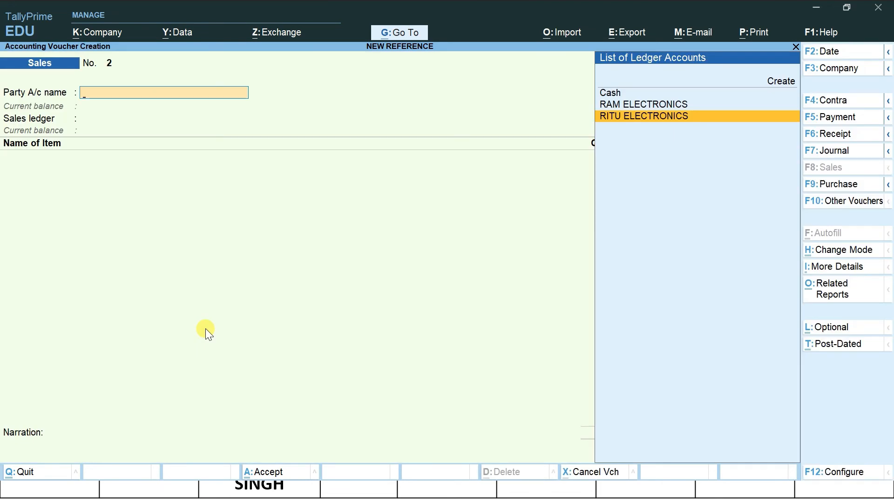
Select RITU ELECTRONICS as the party with its existing party details and SALES as the sales ledger.
key("Return")
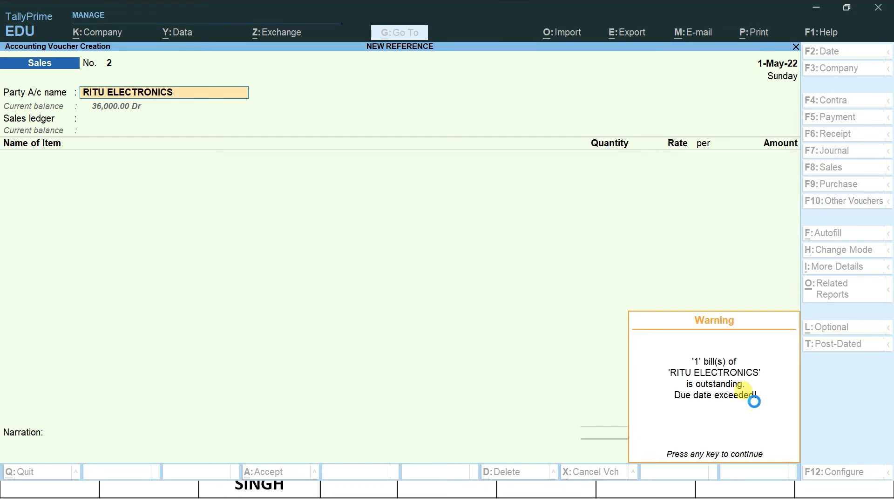
key("Return")
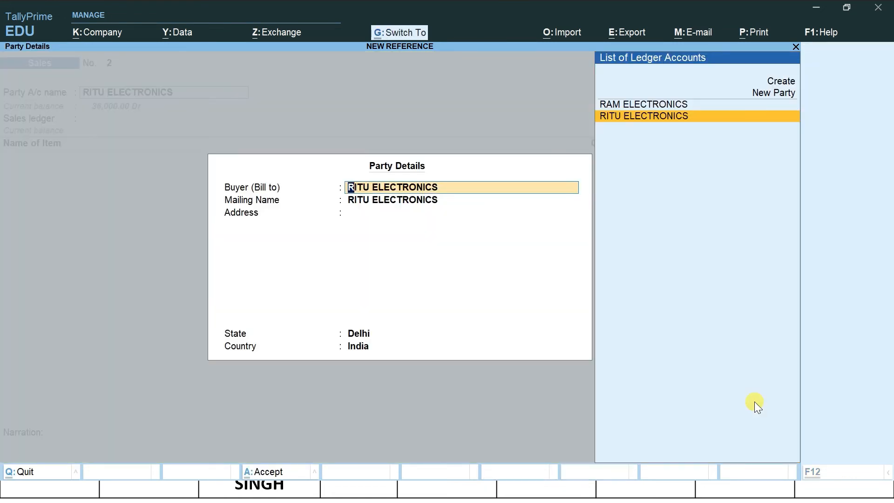
key("ctrl+a")
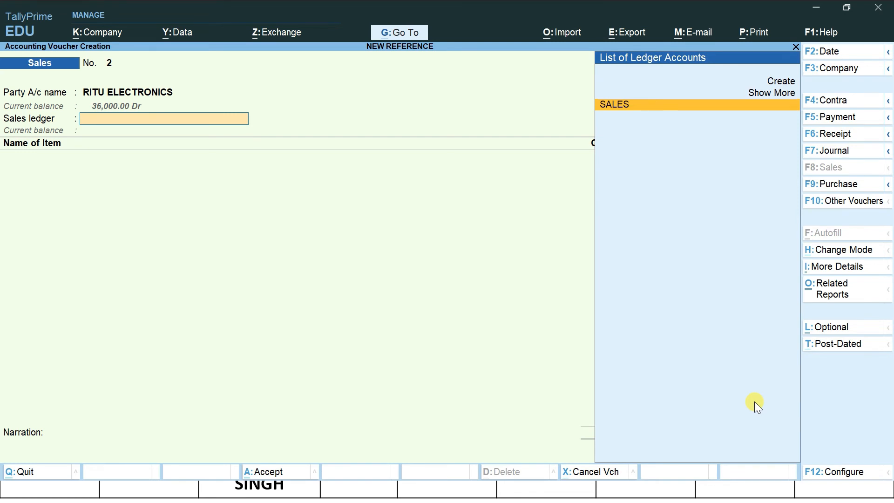
key("Return")
Add 3 PCS of LG TV 32" at a rate of 18,000 to the sales voucher and end the item list.
key("Down")
key("Down")
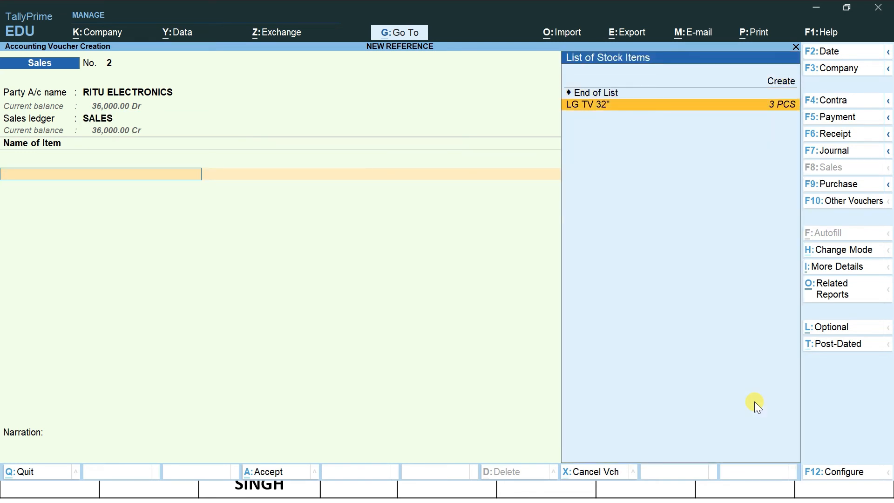
key("Return")
type("3")
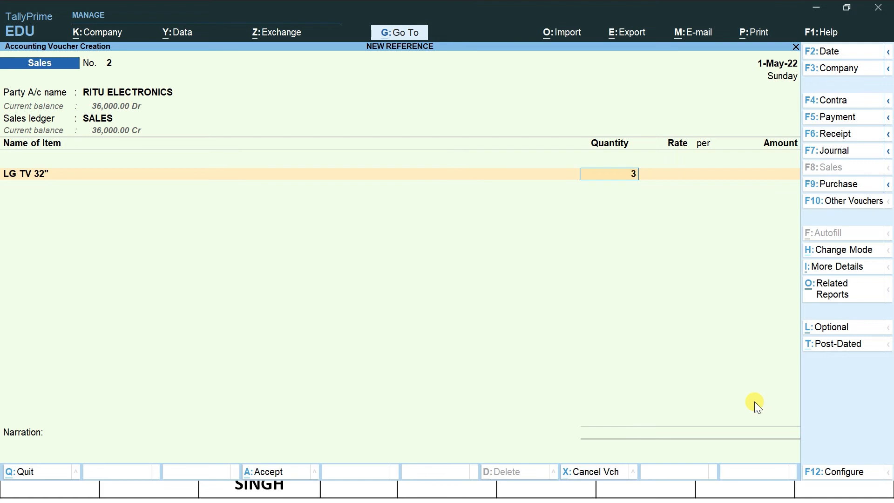
key("Return")
key("Return")
key("Return")
key("Return")
key("Return")
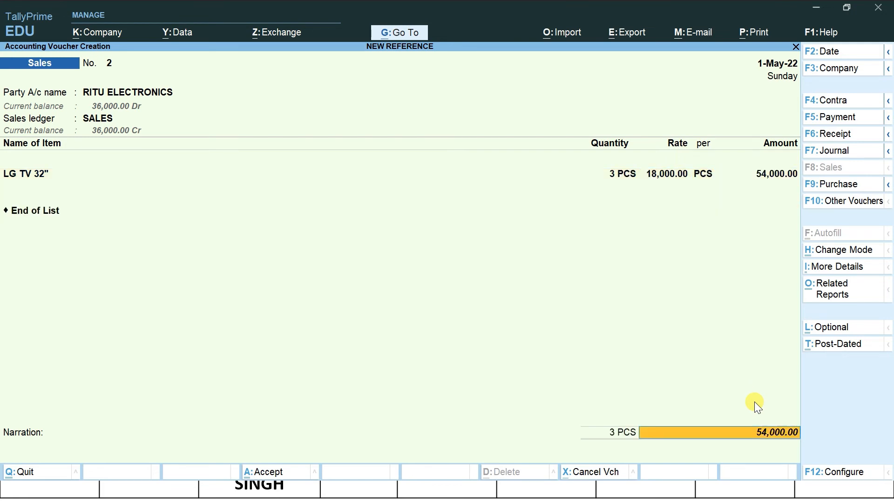
Try to allocate the RITU ELECTRONICS bill as New Ref 2, and back out of the bill-wise details to the party name.
key("Return")
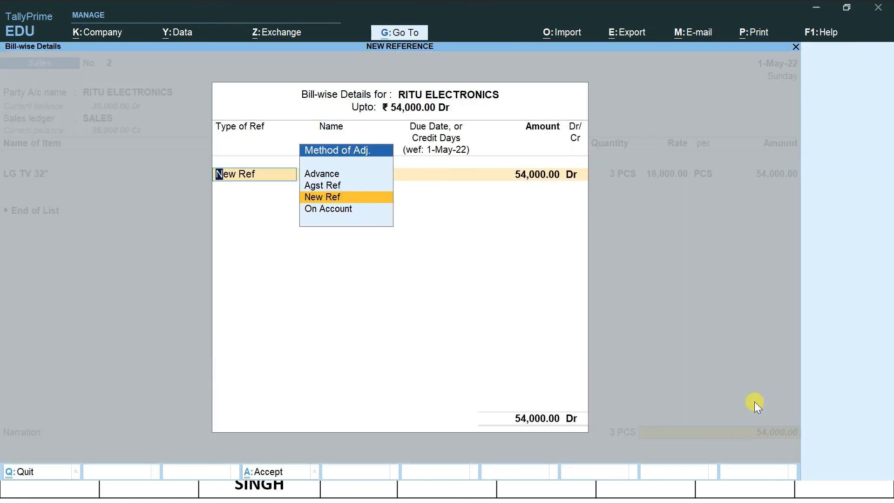
key("Return")
key("Return")
key("Return")
key("space")
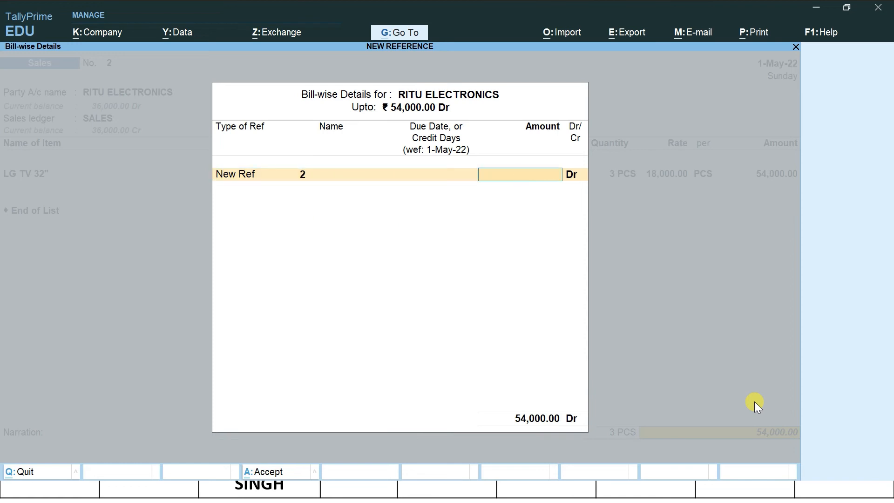
key("Escape")
key("Return")
key("BackSpace")
key("BackSpace")
key("BackSpace")
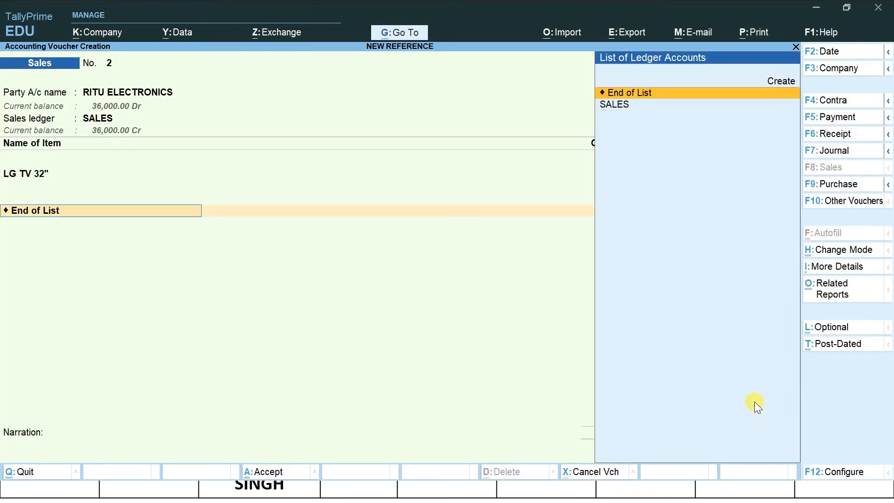
key("BackSpace")
key("BackSpace")
key("BackSpace")
key("BackSpace")
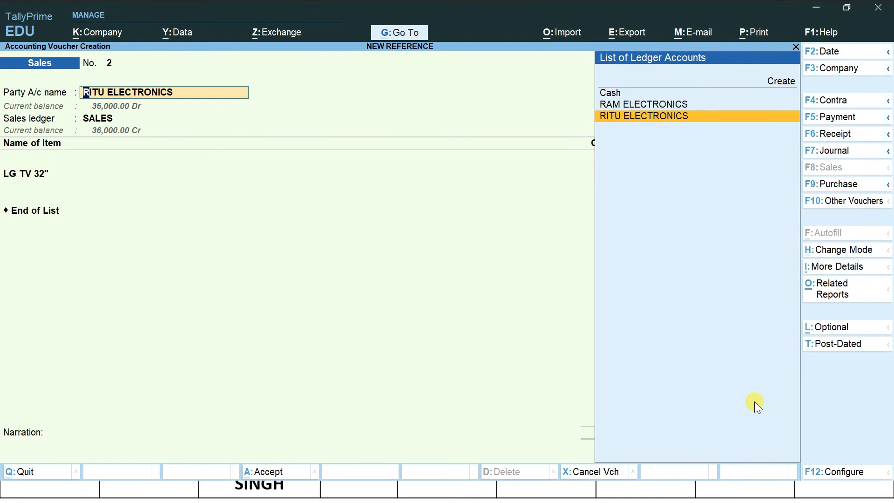
Open the RITU ELECTRONICS ledger for alteration, review its bill-by-bill and credit days options, and save it.
key("ctrl")
key("ctrl+Return")
key("Return")
key("Return")
key("Return")
key("Return")
key("Return")
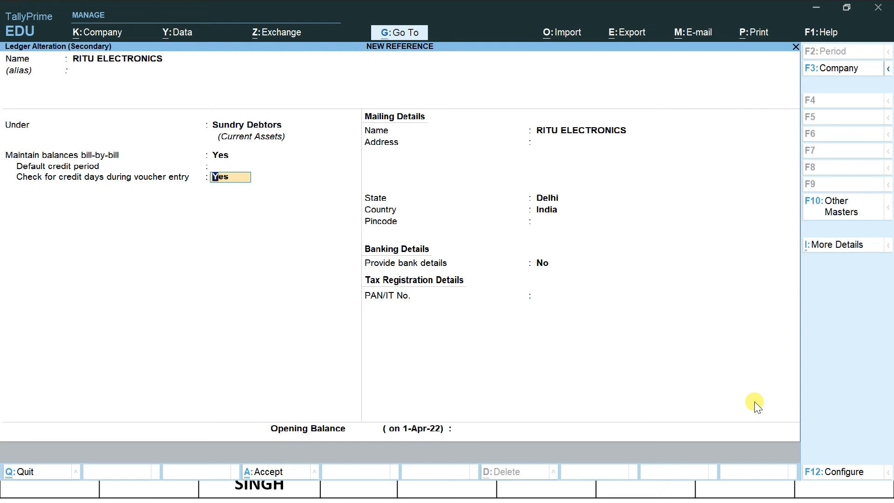
key("ctrl")
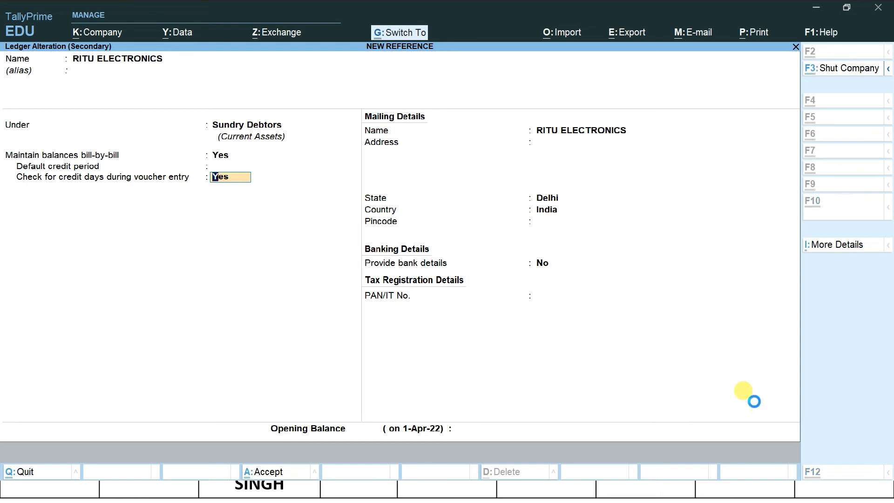
key("ctrl+a")
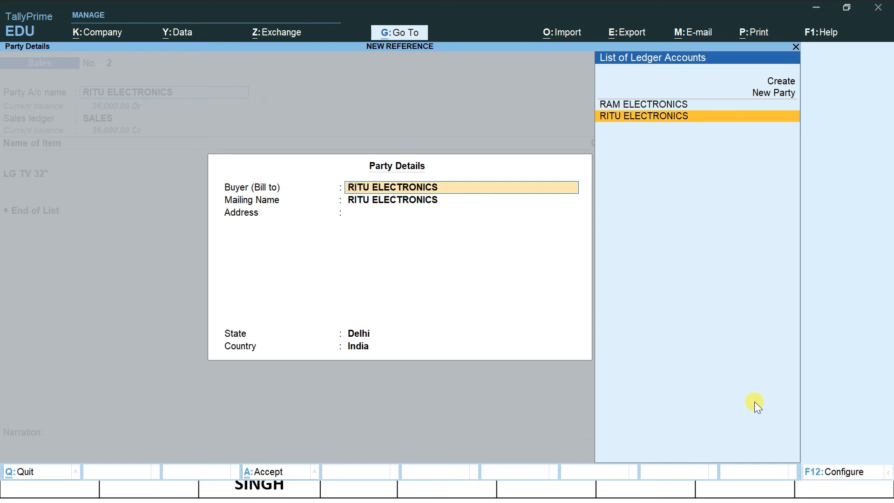
Discard the unfinished sales voucher and return to the Gateway of Tally.
key("Escape")
key("y")
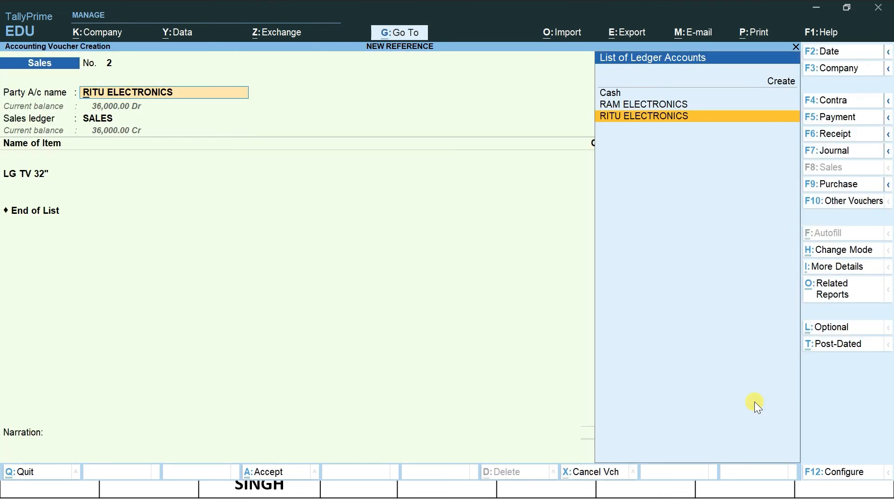
key("Escape")
key("Escape")
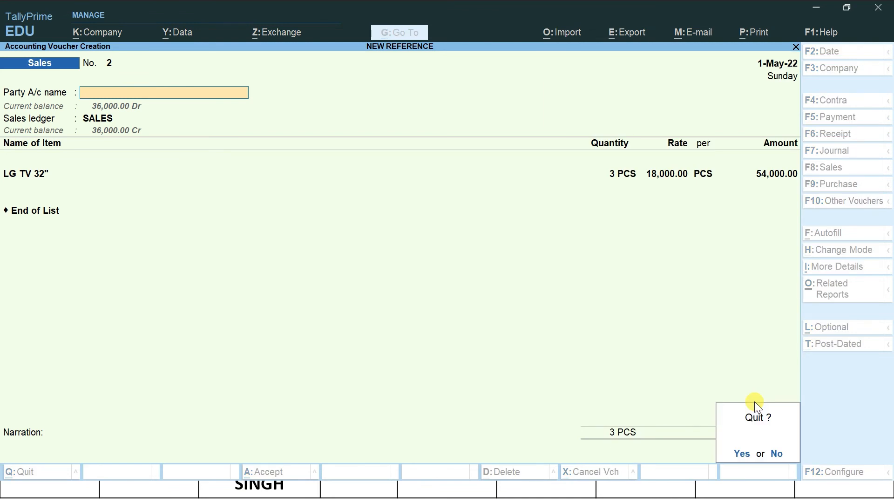
key("y")
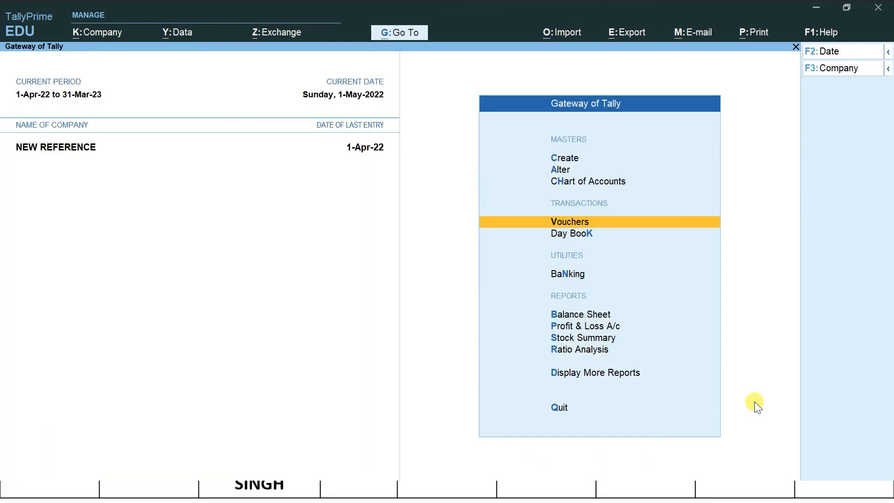
key("Down")
key("Down")
key("Down")
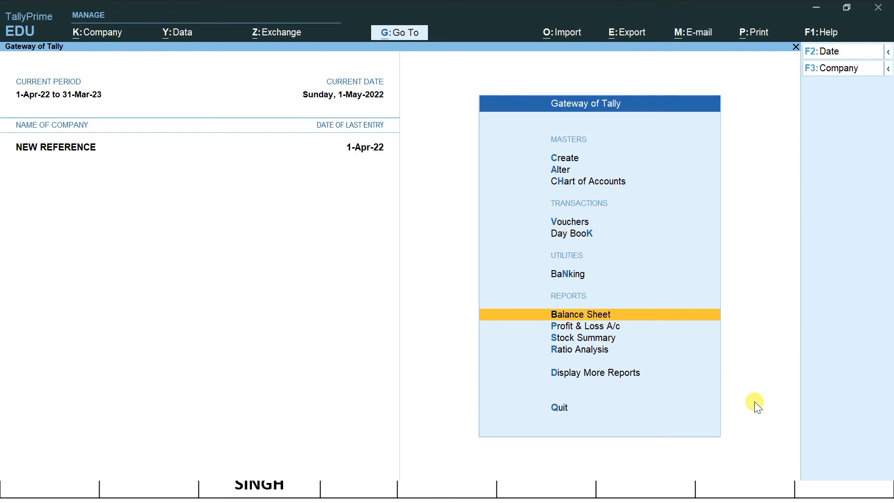
key("Up")
key("Up")
key("Up")
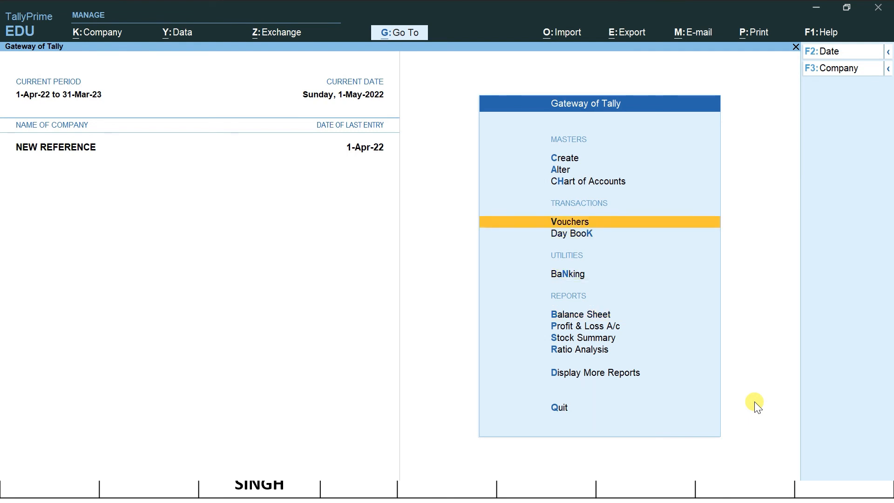
Start a new sales voucher with RITU ELECTRONICS as the party and accept its party details.
key("Return")
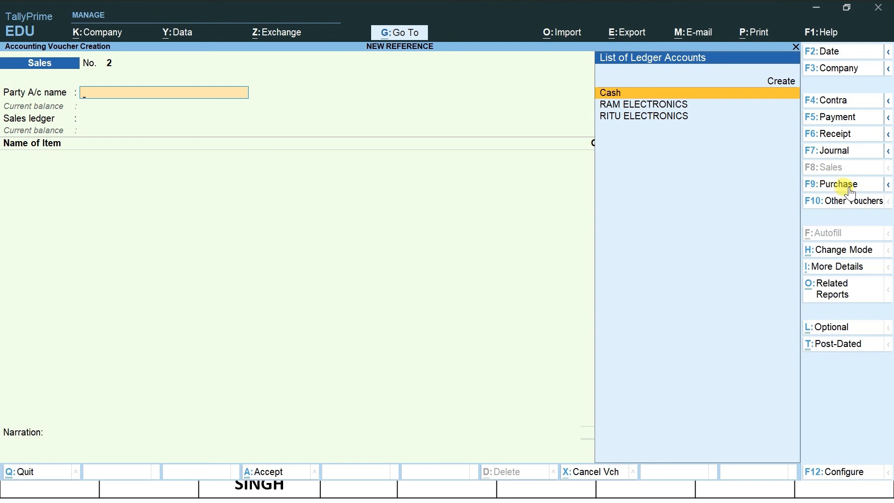
key("Down")
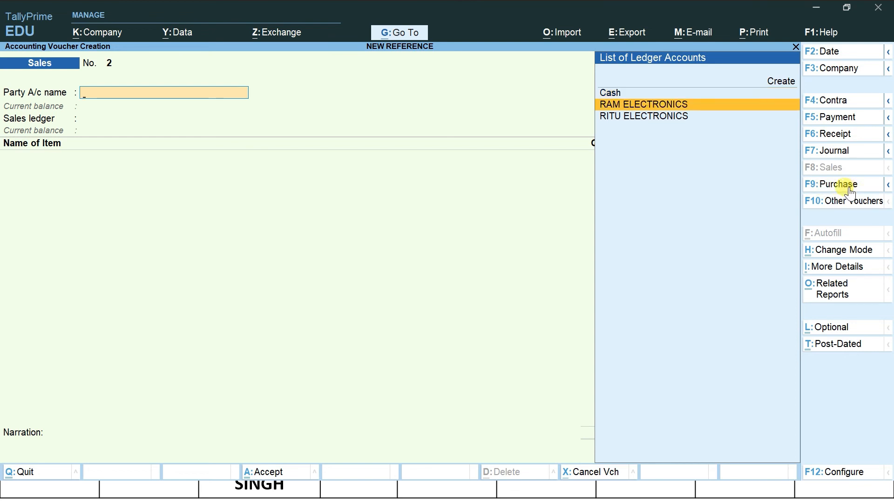
key("Down")
key("Return")
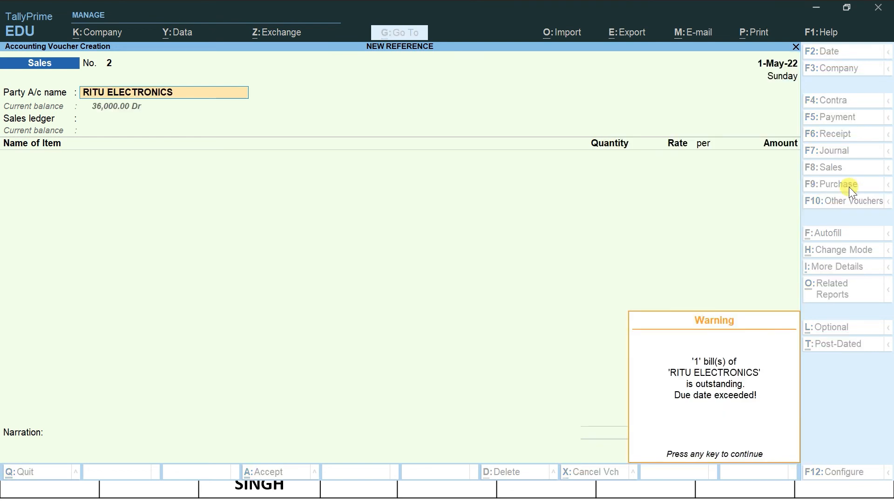
key("Return")
key("ctrl+a")
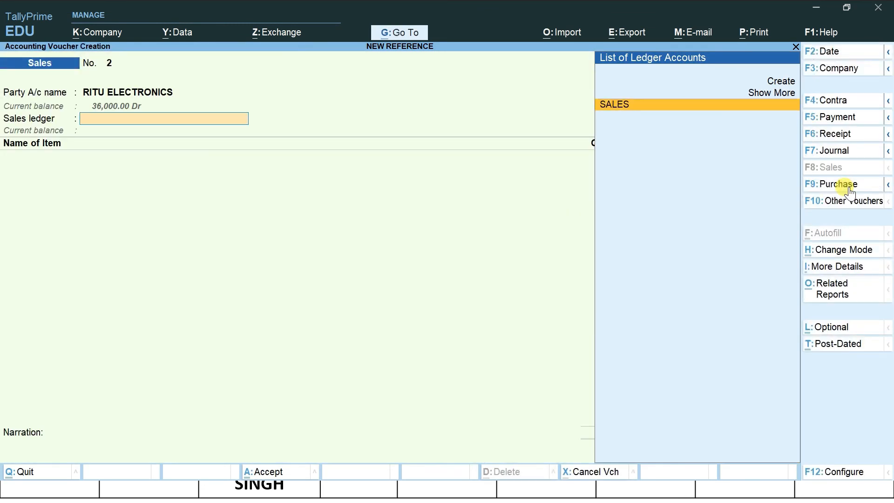
Set the sales voucher's date to 2-4 and choose SALES as the sales ledger.
key("F2")
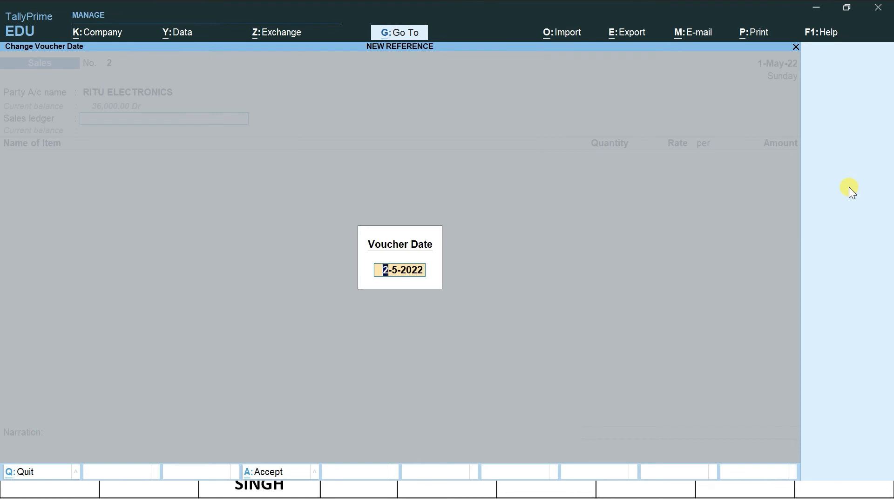
type("2-4")
key("Return")
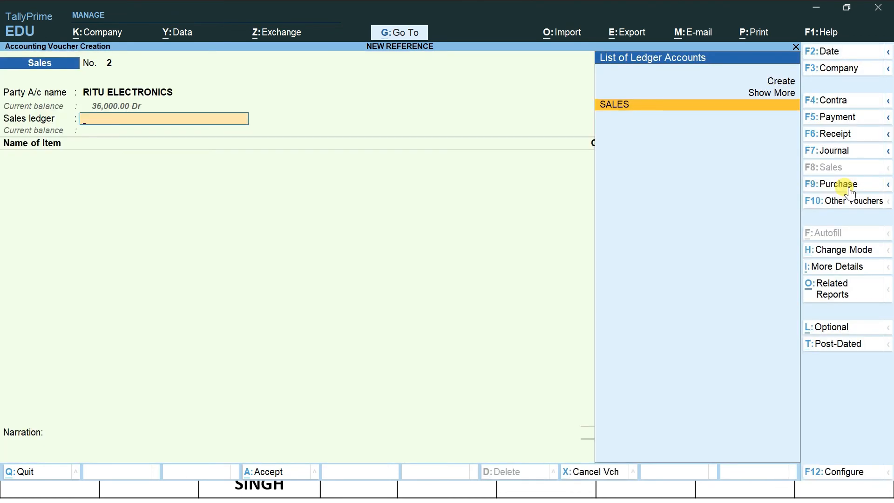
key("Return")
Check the second sale in the transactions table and enter LG TV 32" with a quantity of 3 in the voucher.
key("alt+Tab")
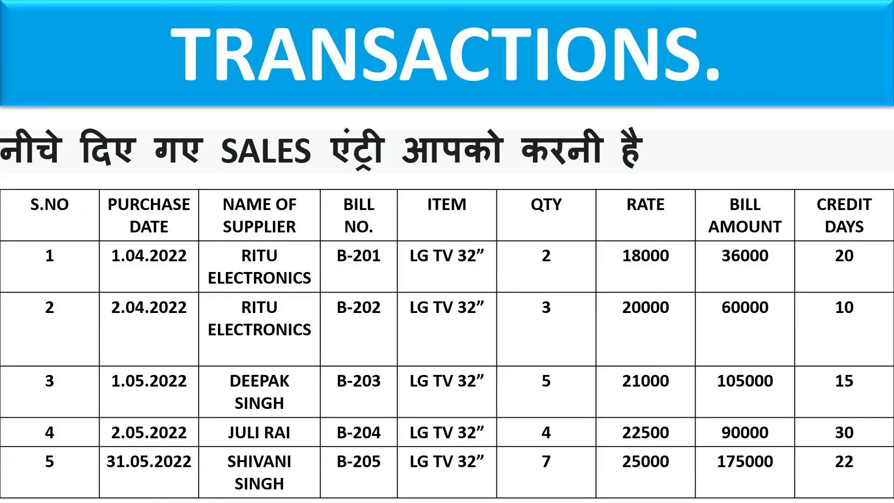
key("alt+Tab")
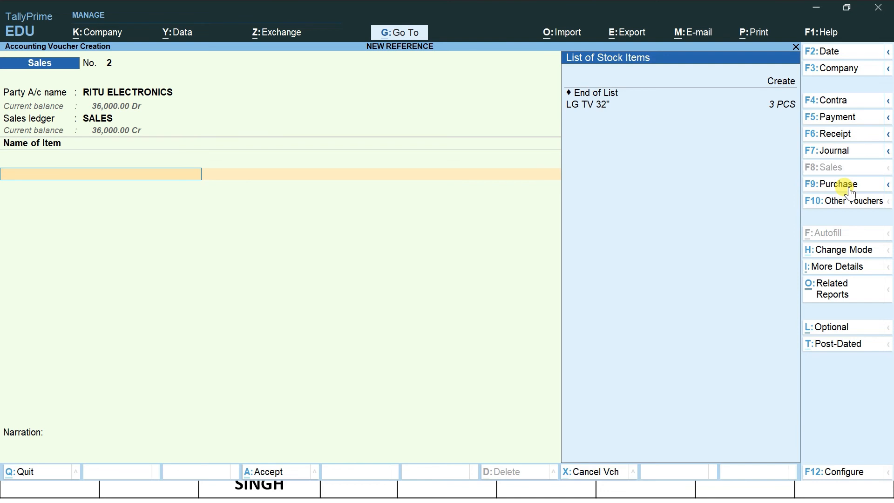
key("Down")
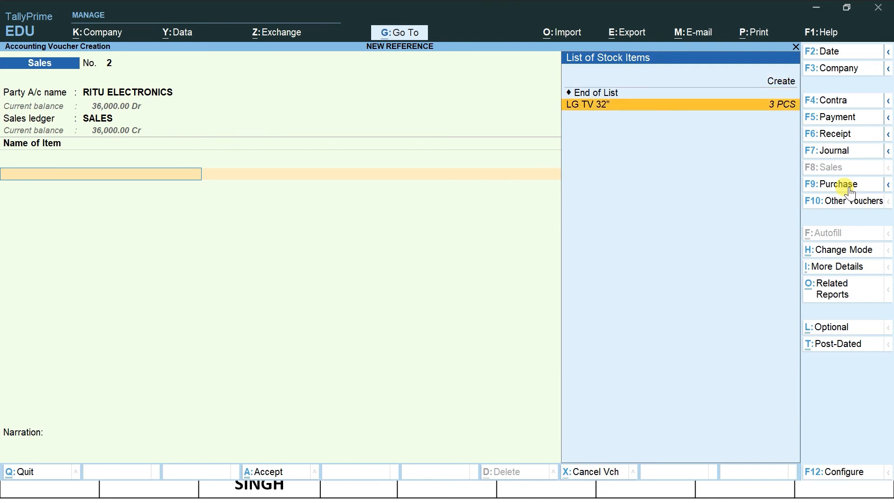
key("Return")
key("alt")
key("alt+Tab")
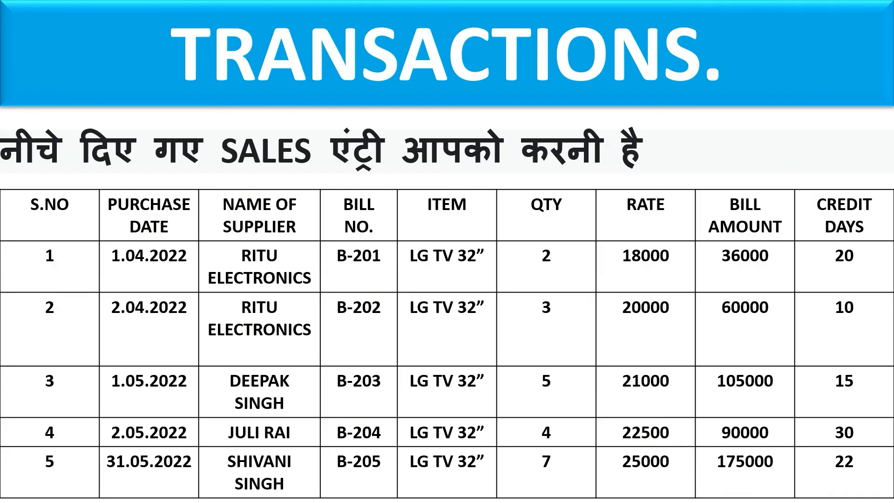
key("alt+Tab")
type("3")
key("Return")
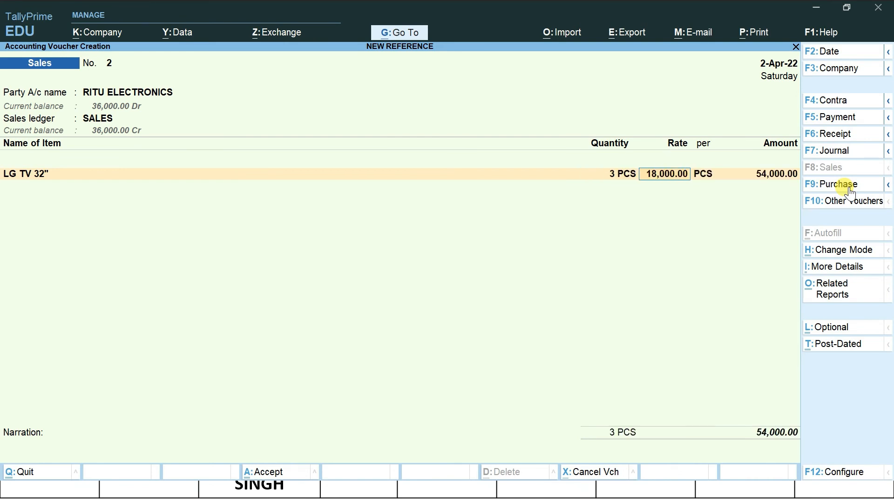
Set the rate of the LG TV 32" to 20000 and end the item list.
type("20000")
key("Return")
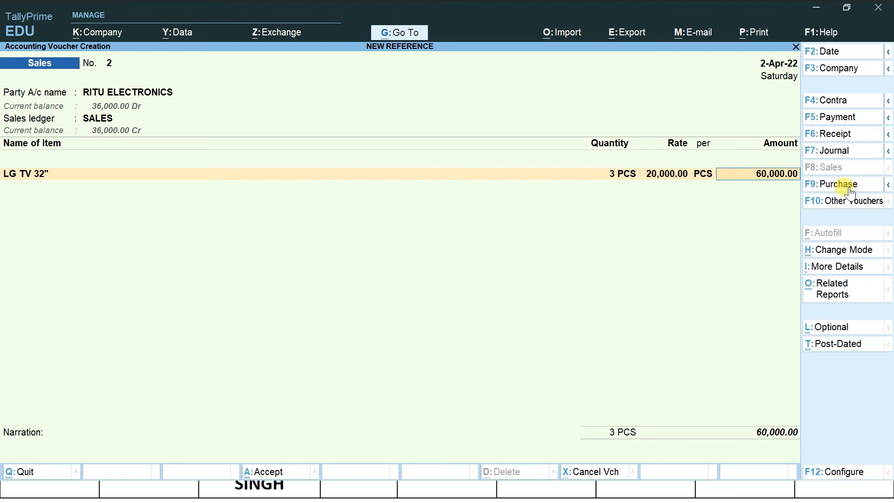
key("Return")
key("Return")
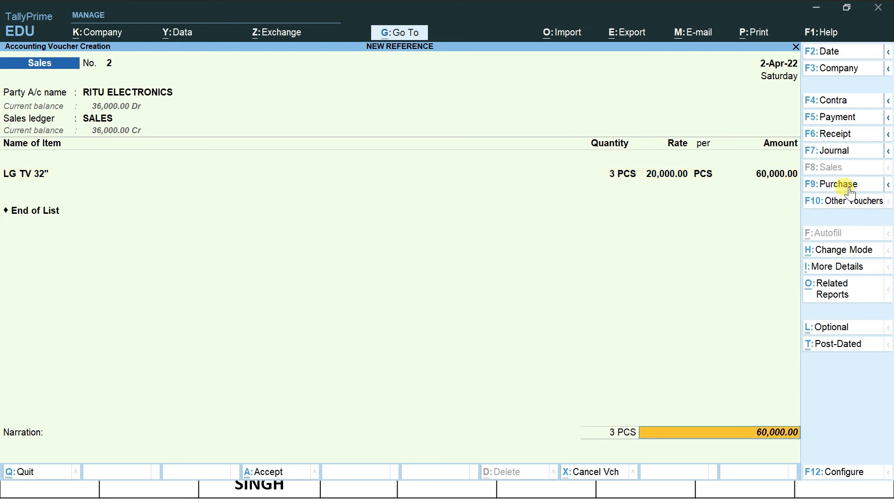
key("Return")
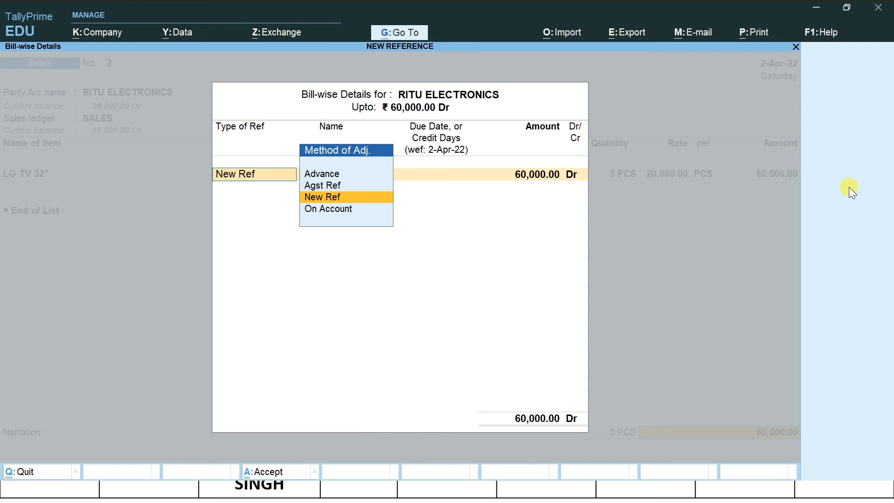
key("Escape")
key("Escape")
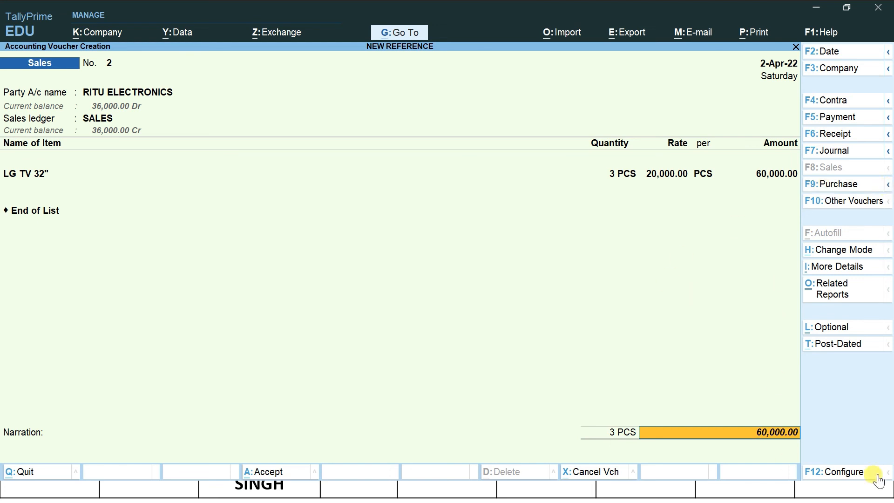
Set Use default Bill-wise details for Bill Allocation to Yes in the sales voucher configuration and test advancing from the total to the narration.
left_click(854, 471)
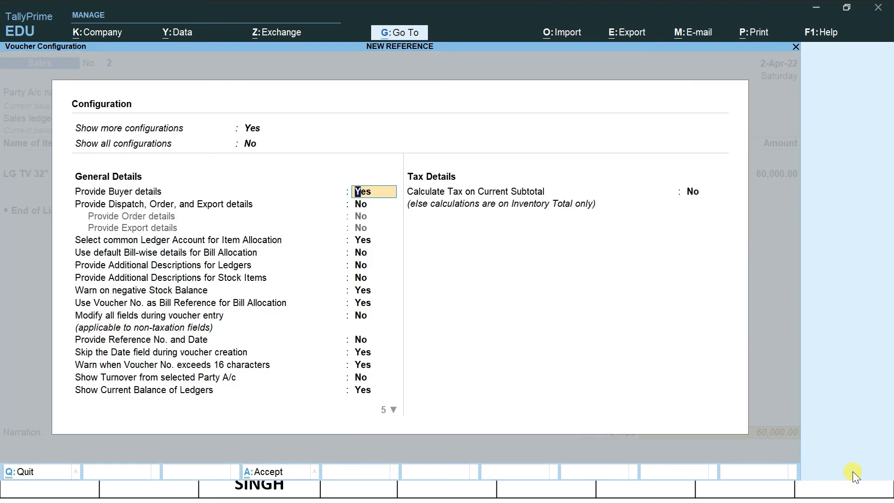
key("Down")
key("Down")
key("Down")
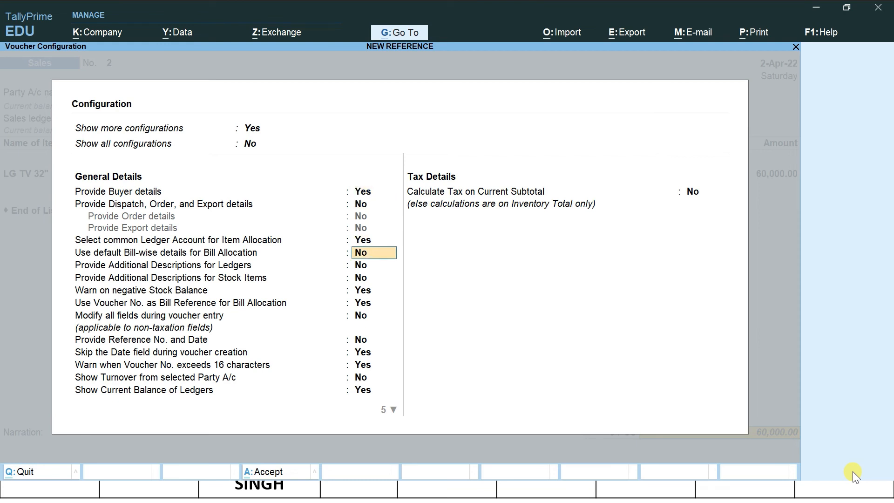
key("Up")
key("Down")
type("Y")
key("ctrl+a")
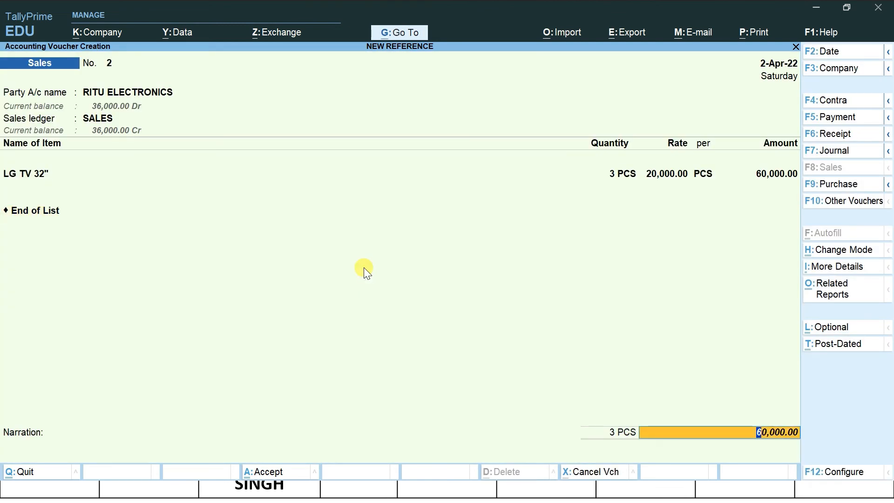
key("Return")
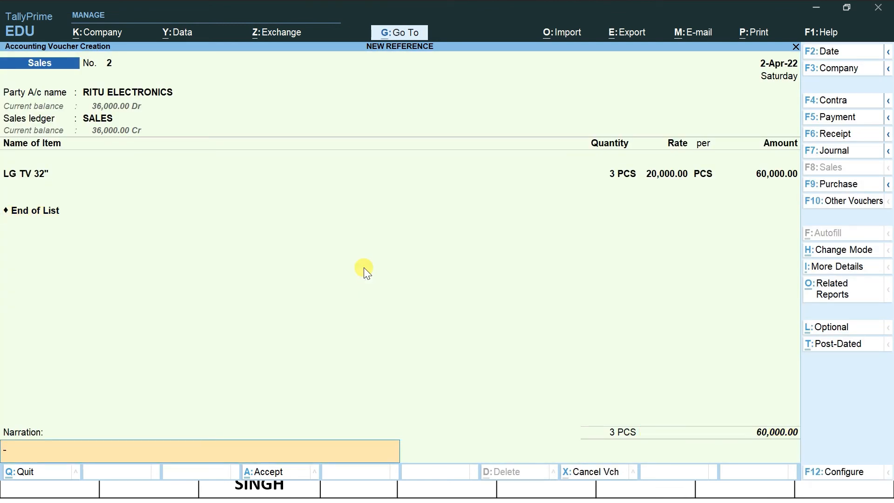
key("BackSpace")
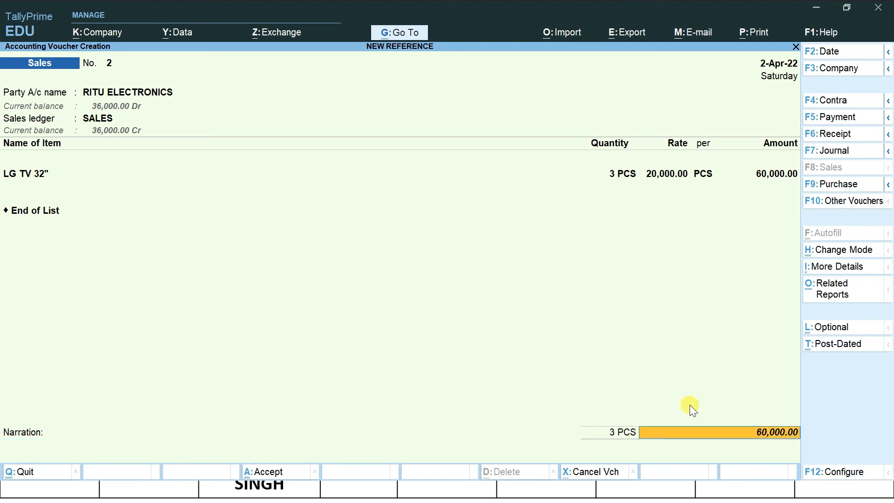
Set Use default Bill-wise details for Bill Allocation to No in the voucher configuration and accept it.
left_click(828, 469)
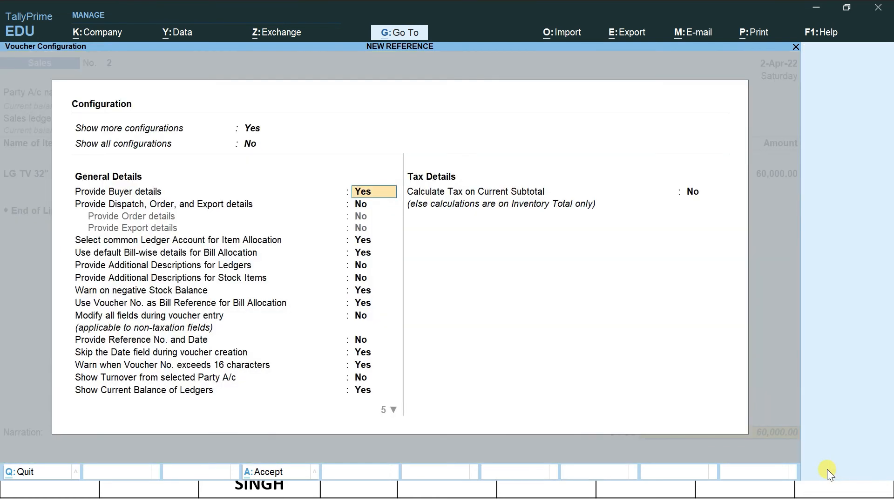
key("Down")
key("Down")
key("Down")
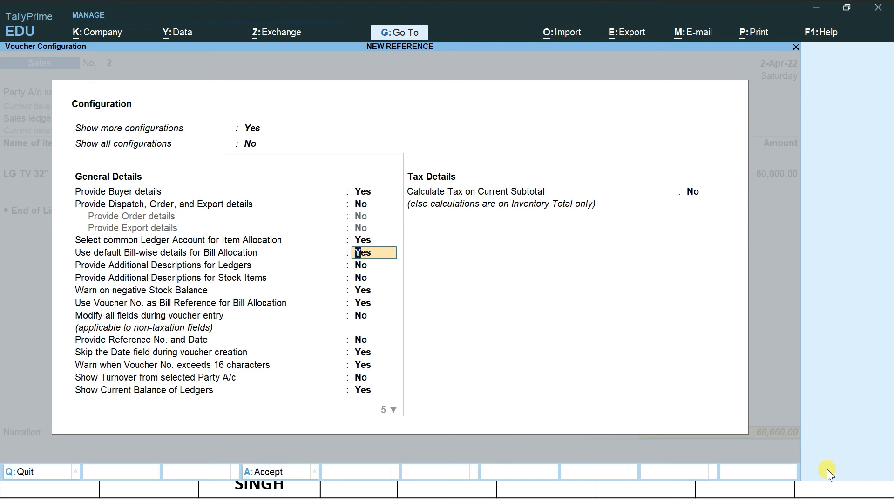
type("NO")
key("Return")
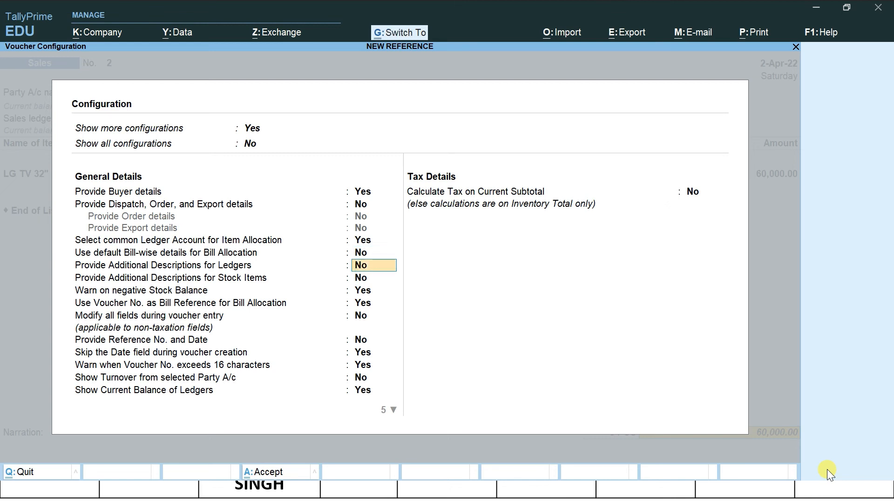
key("ctrl+a")
Advance through the sales voucher to the bill-wise details for RITU ELECTRONICS and choose New Ref as the reference type.
key("Return")
key("ctrl+a")
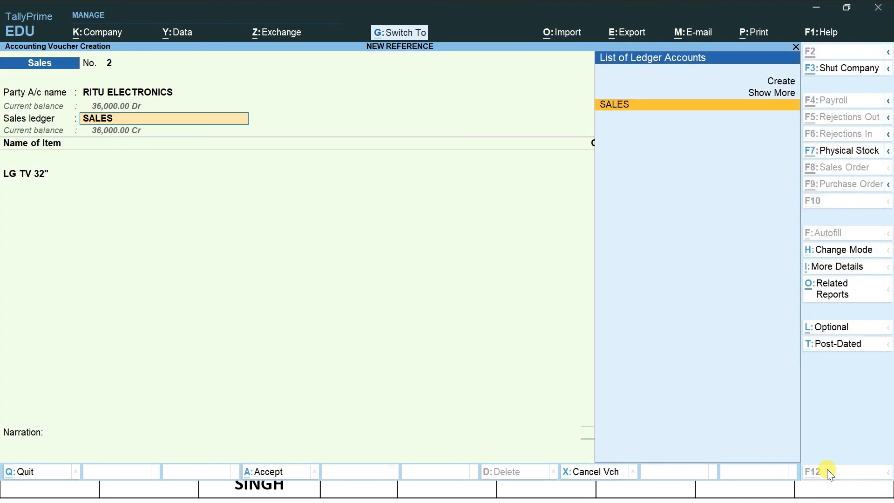
key("Return")
key("Return")
key("Return")
key("Return")
key("Return")
key("Return")
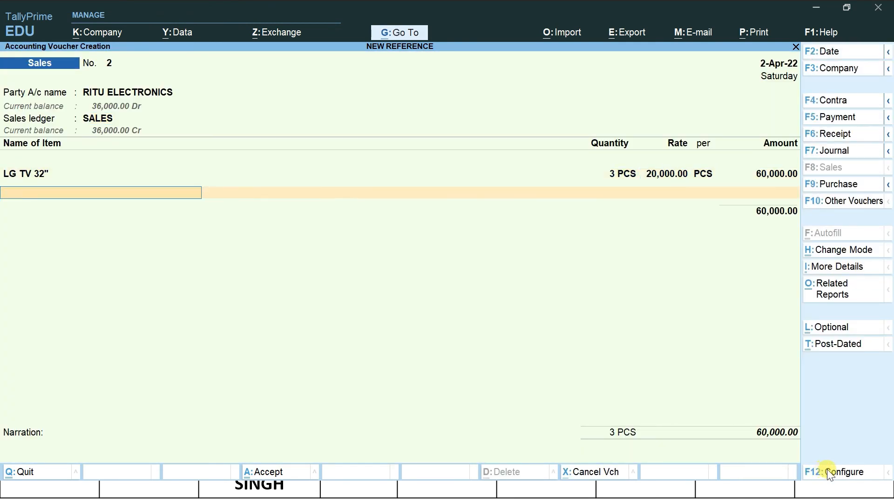
key("Return")
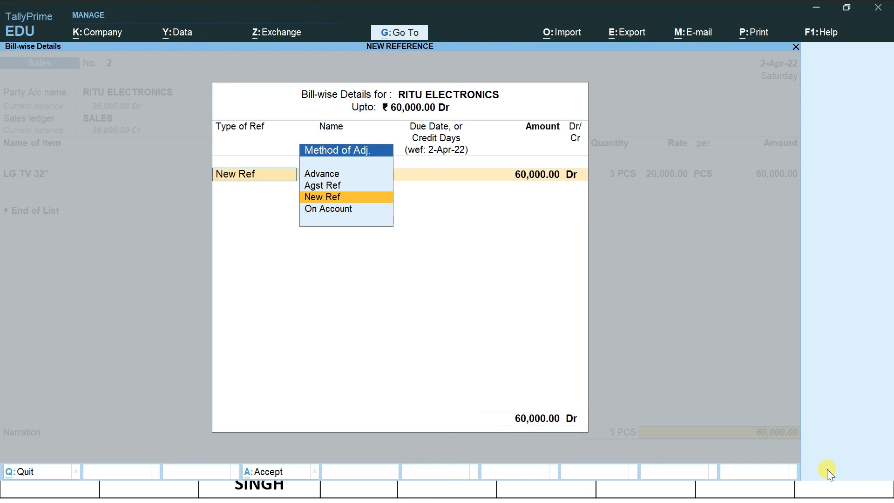
key("Return")
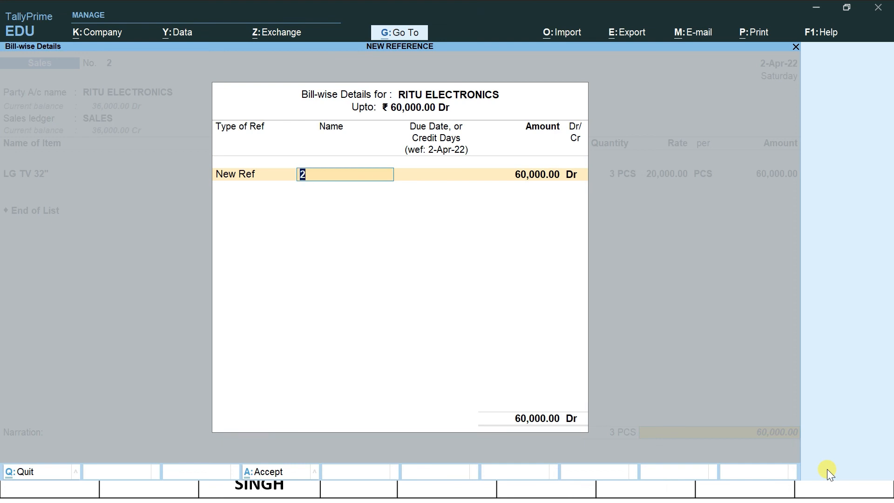
Quit the bill-wise details, discard the unsaved sales voucher and return to a blank sales voucher.
key("Escape")
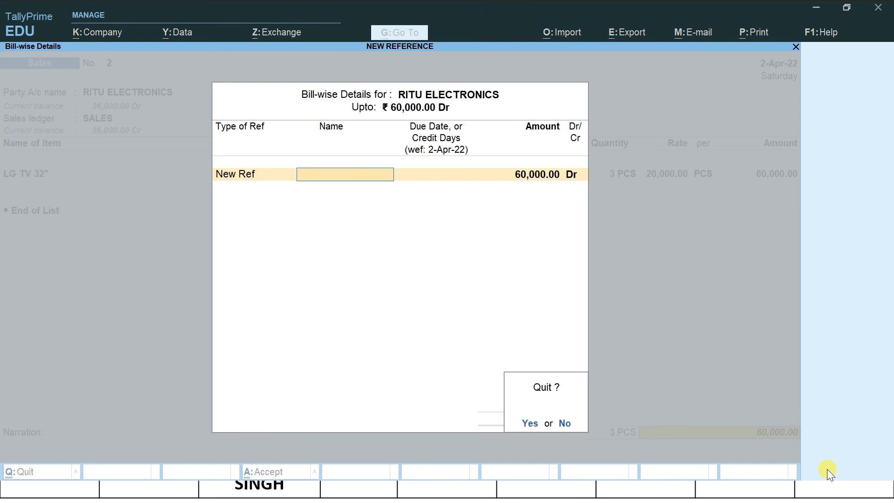
key("y")
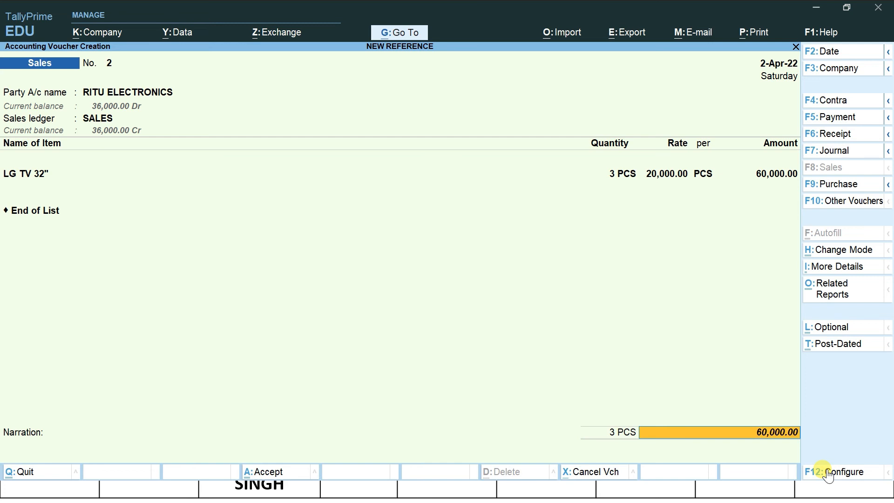
key("Escape")
key("Return")
key("Return")
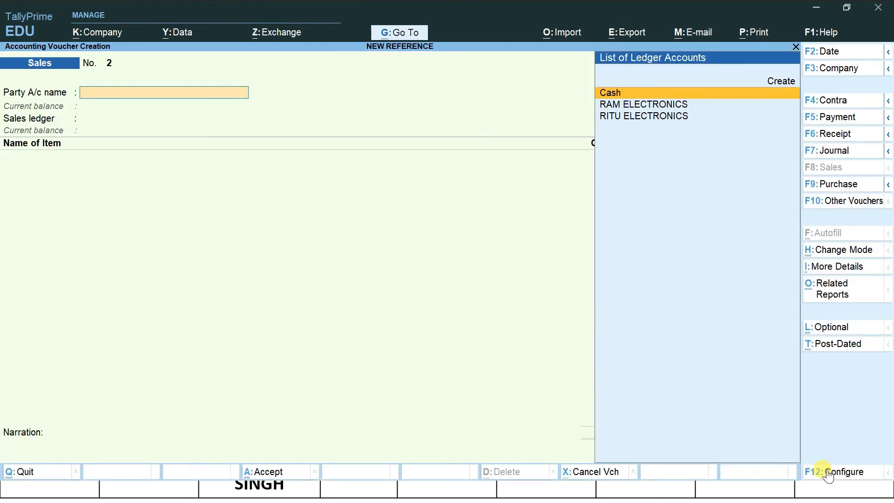
key("Down")
key("Down")
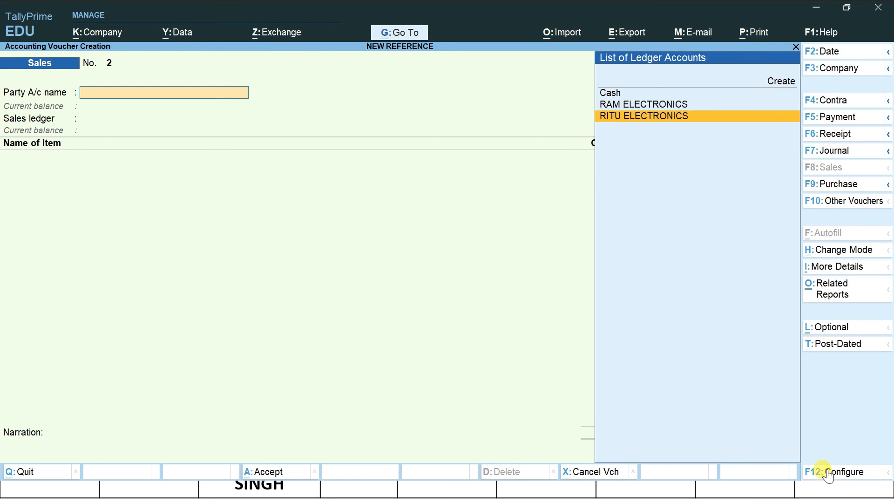
key("F2")
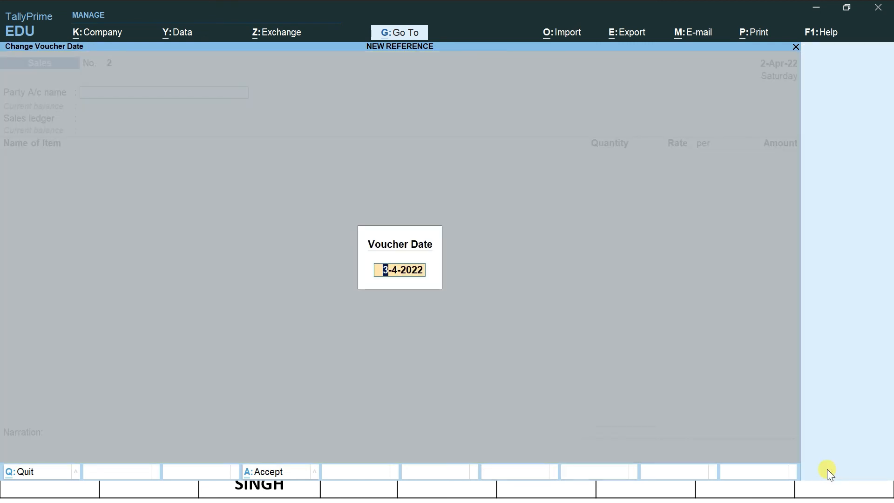
type("2")
type("-4")
key("Return")
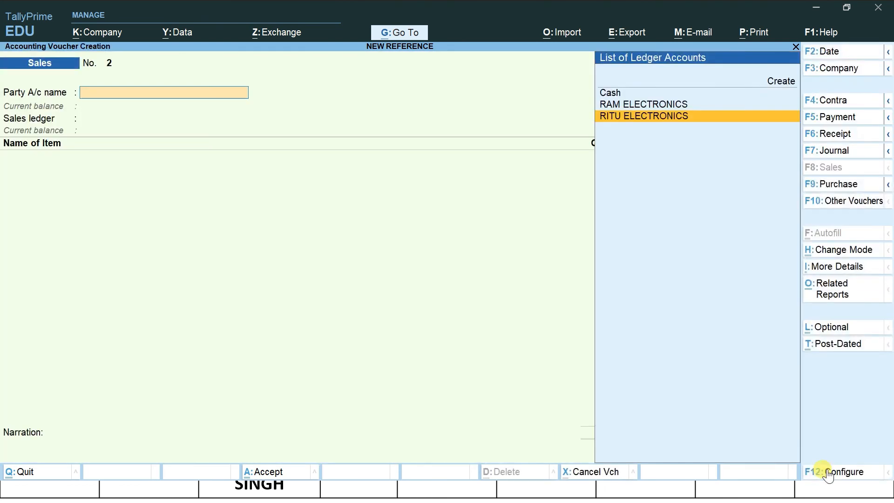
key("Return")
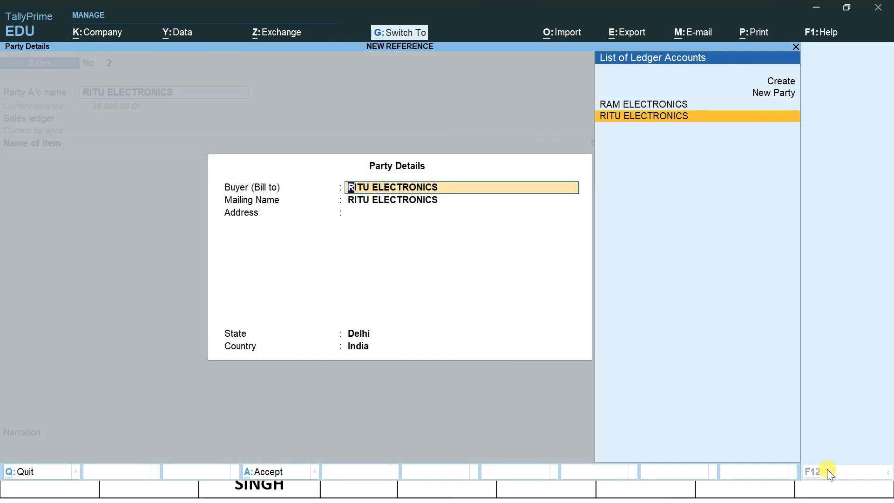
key("ctrl+a")
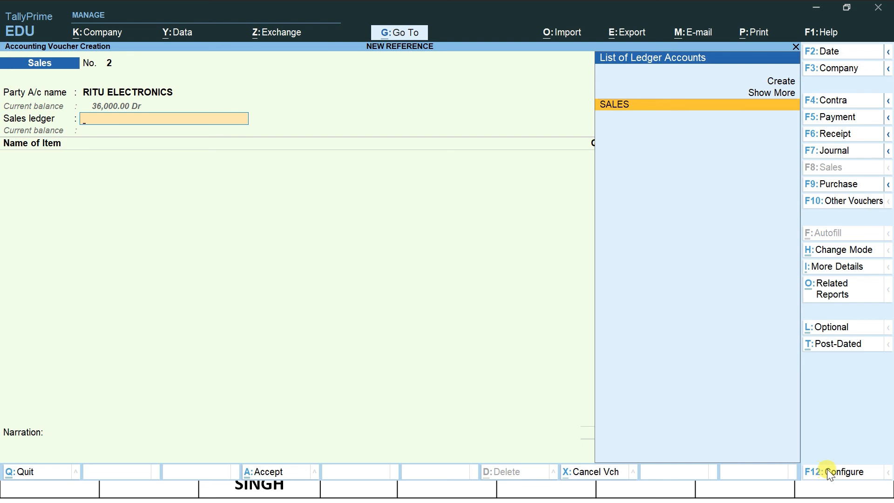
key("Escape")
key("y")
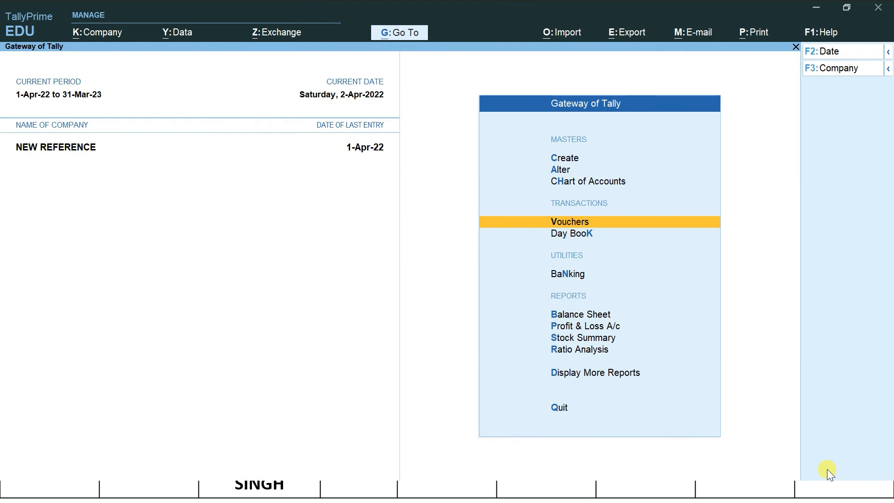
Open the outstanding receivables report under the statements of accounts and examine the pending sales bills.
key("Down")
key("Down")
key("Down")
key("Down")
key("Down")
key("Down")
key("Down")
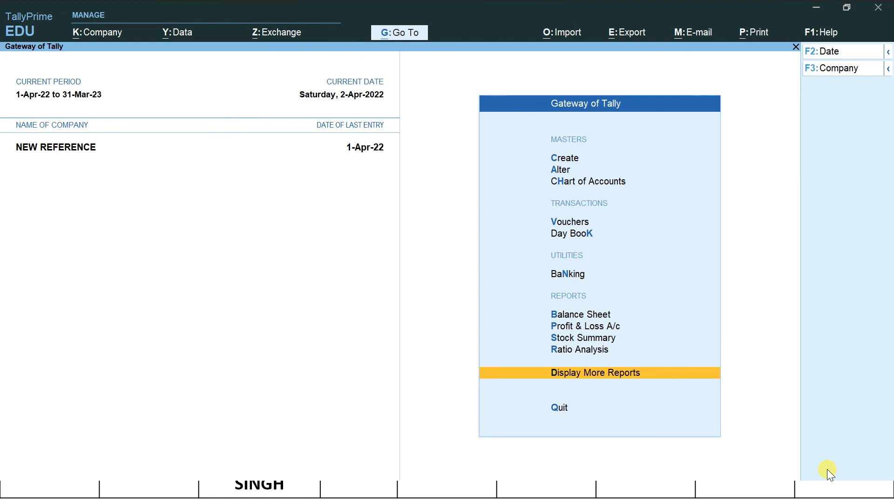
key("Return")
key("Down")
key("Down")
key("Down")
key("Down")
key("Down")
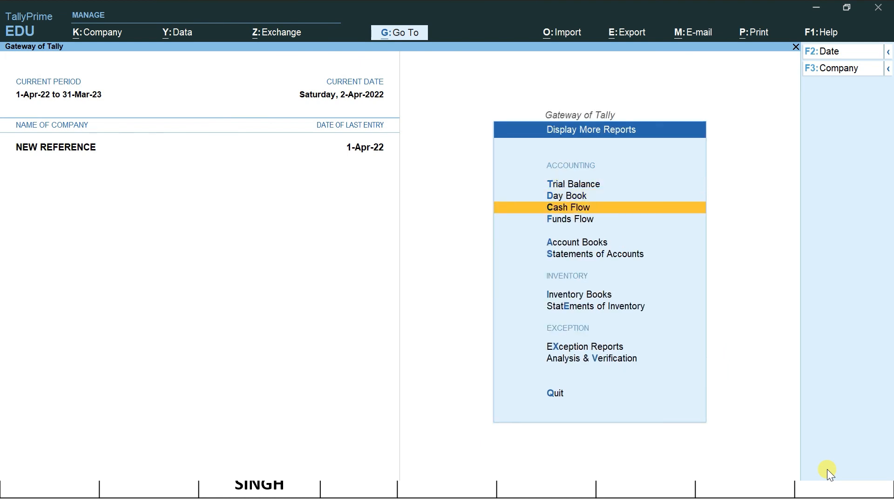
key("Return")
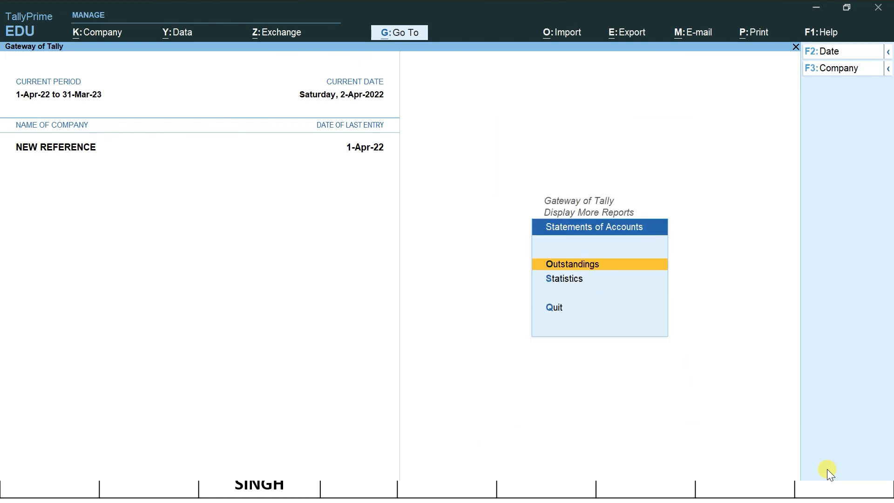
key("Return")
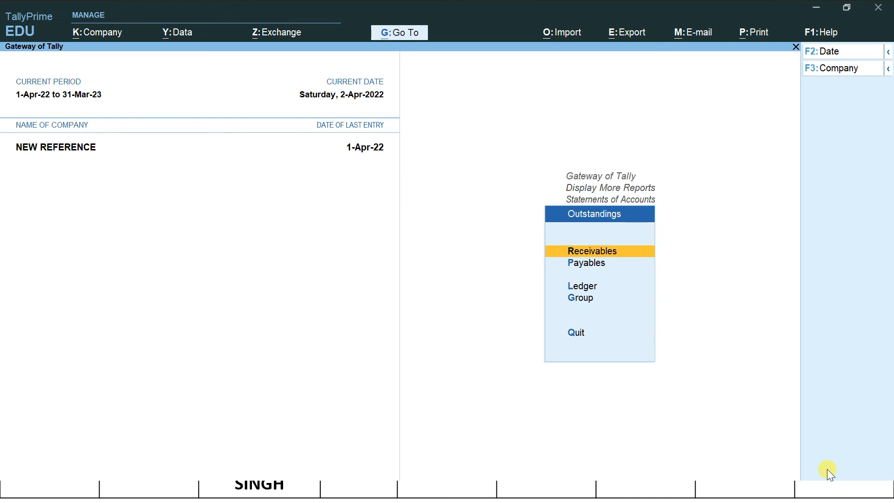
key("Down")
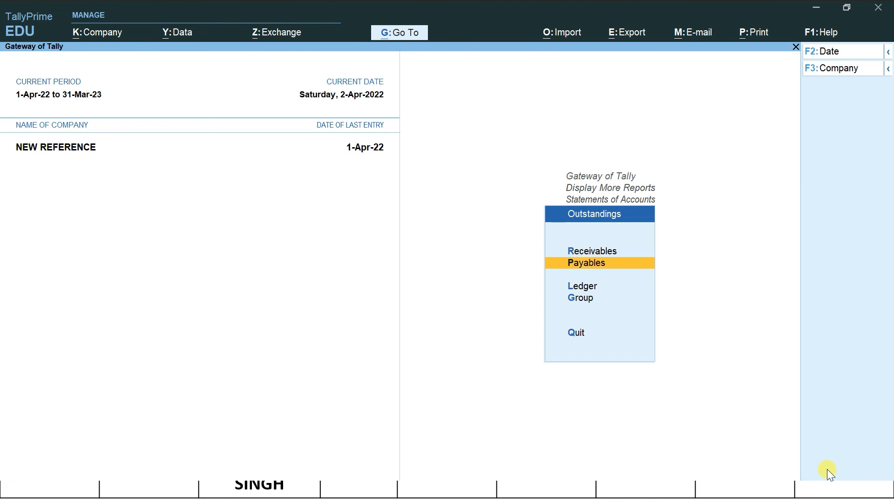
key("Up")
key("Return")
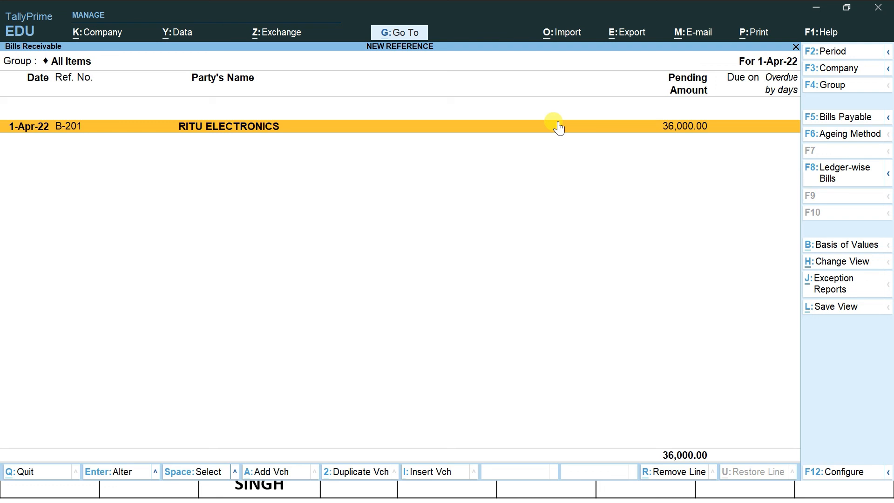
Examine the pending purchase bills in the outstanding payables report and return to the Gateway of Tally.
key("Escape")
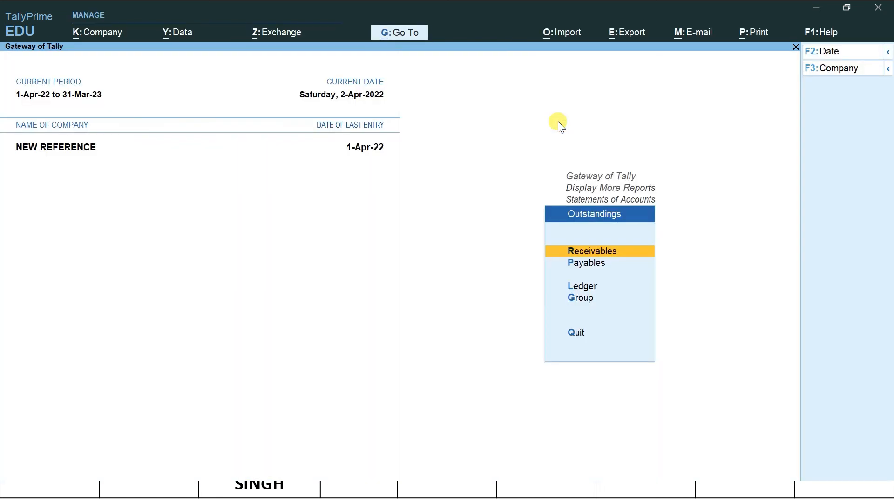
key("Down")
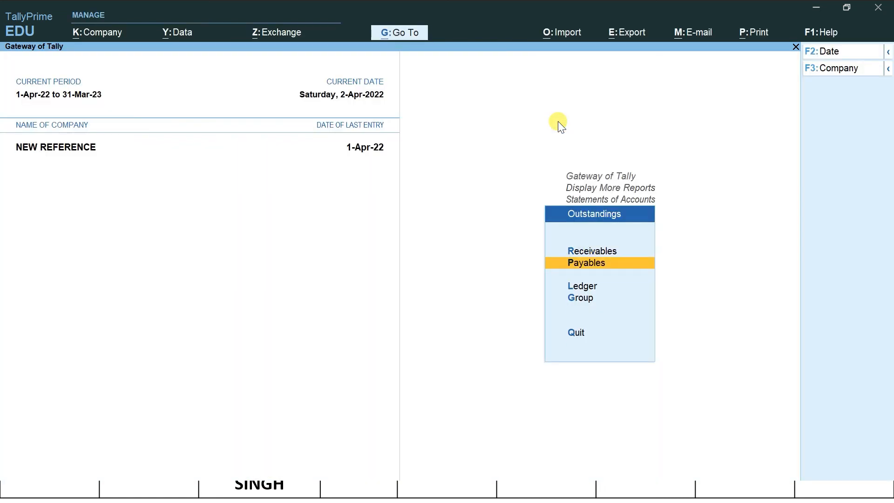
key("Return")
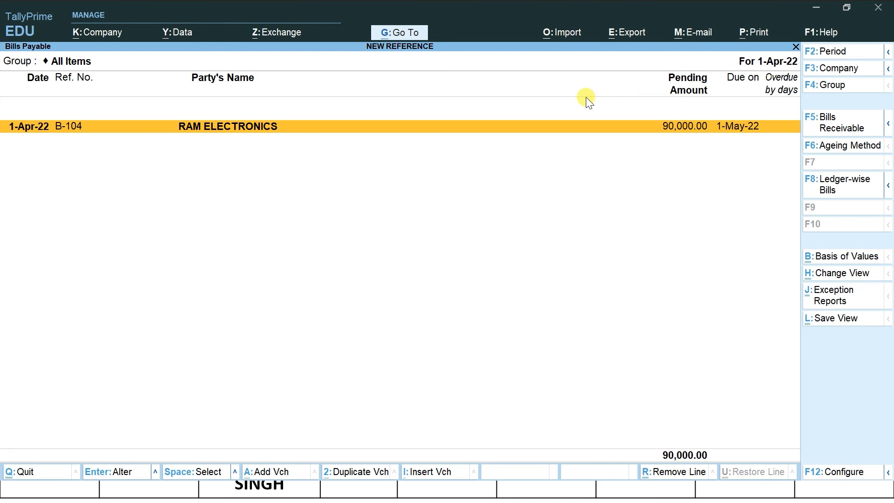
key("Escape")
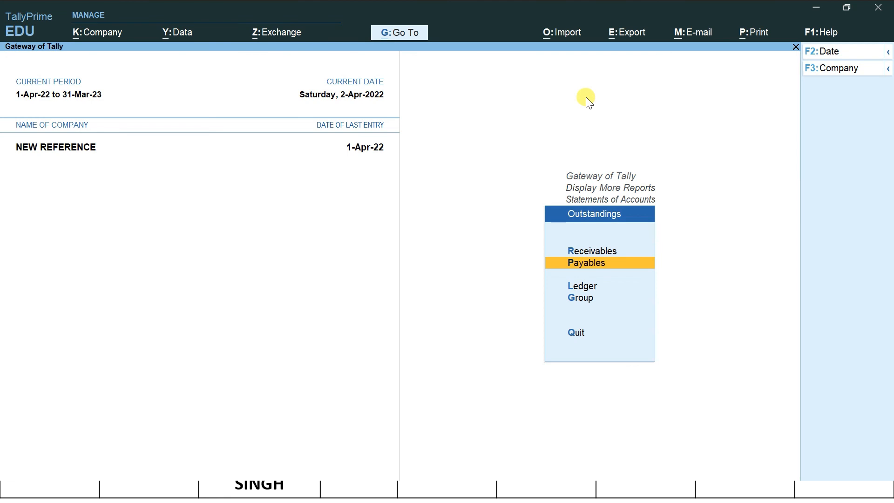
key("Escape")
key("Escape")
key("Escape")
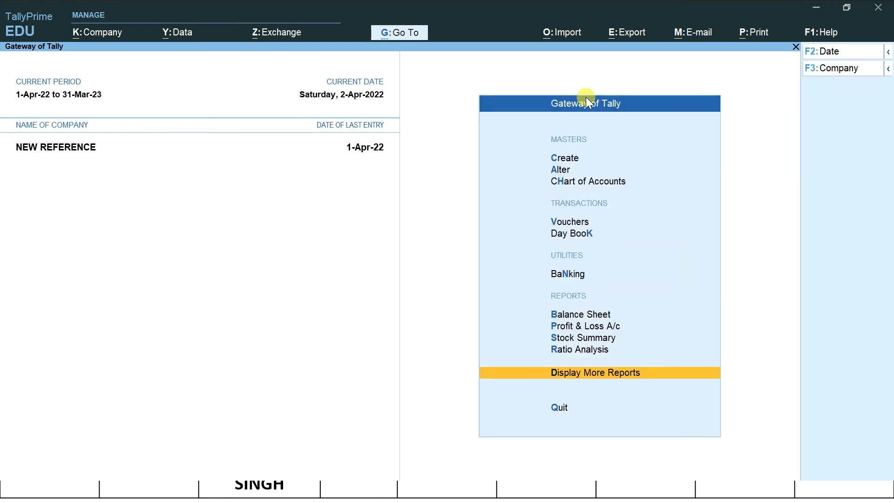
Switch to the presentation and review the purchase and sales transactions tables.
key("alt+Tab")
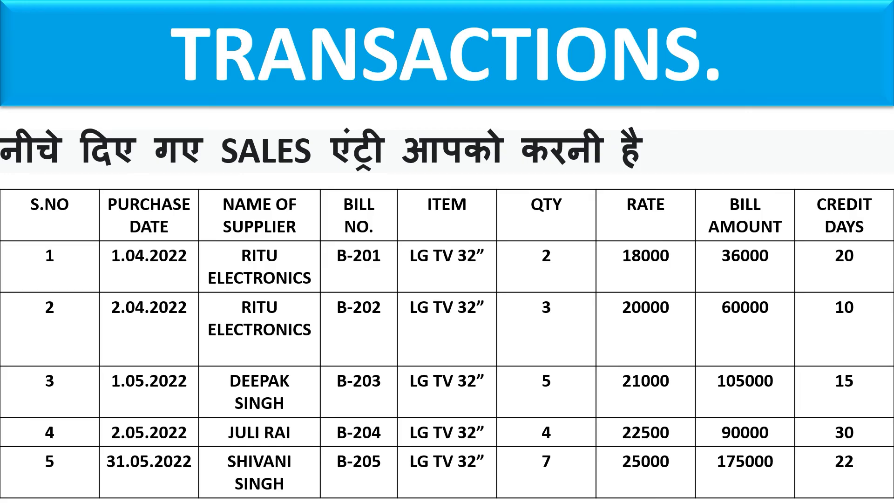
key("Right")
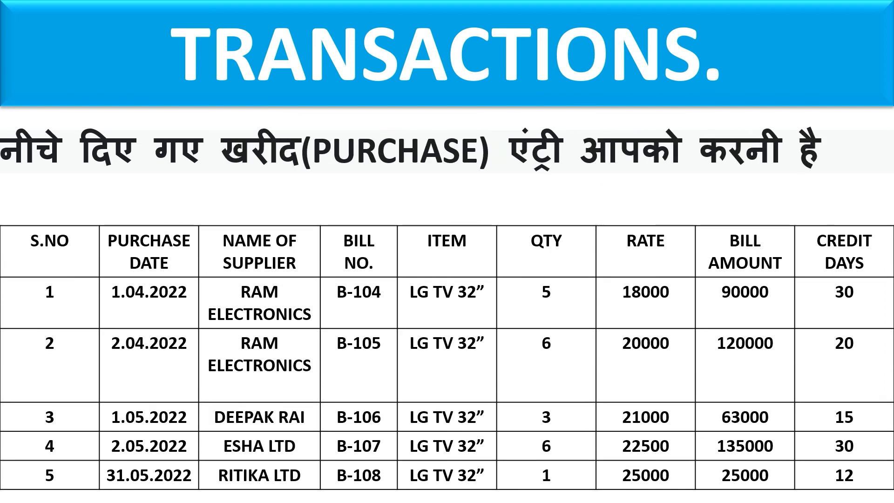
key("Right")
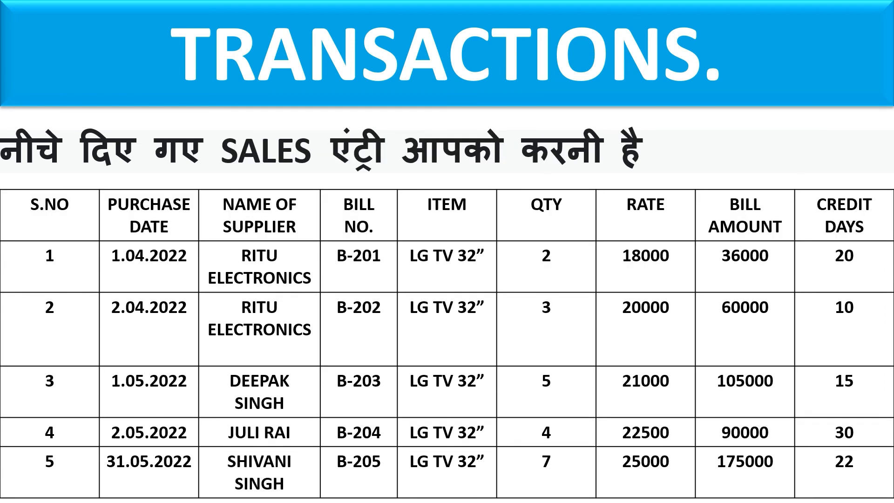